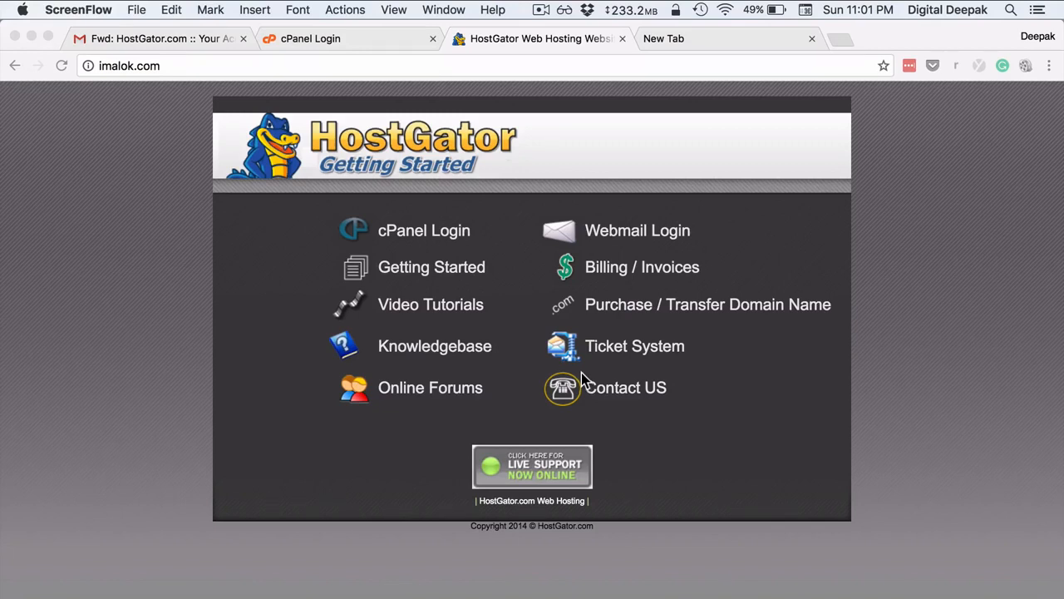
- Examine the web addresses of the HostGator welcome page and the cPanel login page
left_click(346, 70)
left_click(343, 67)
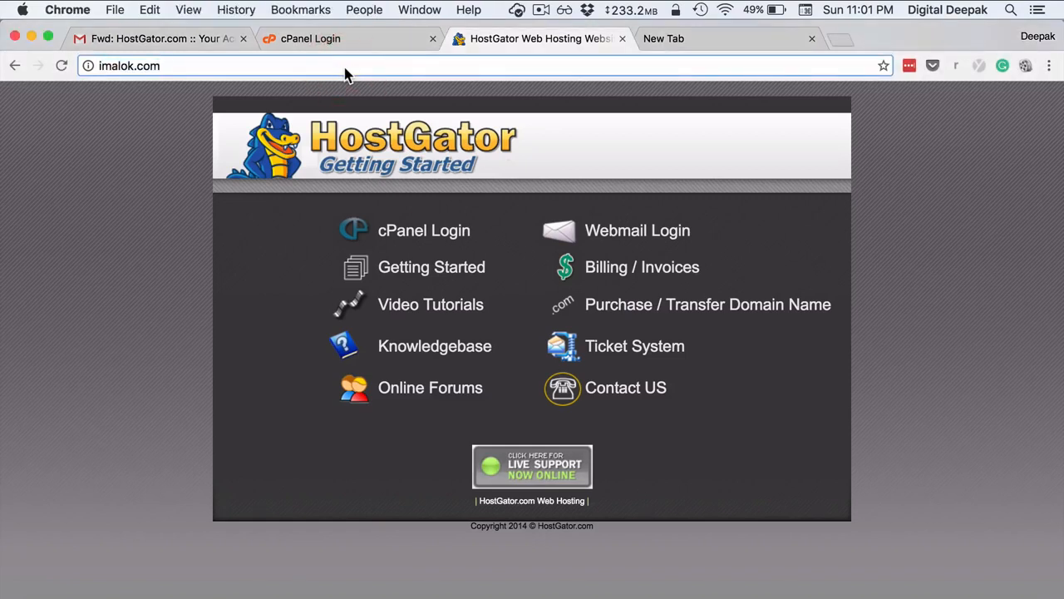
left_click(177, 153)
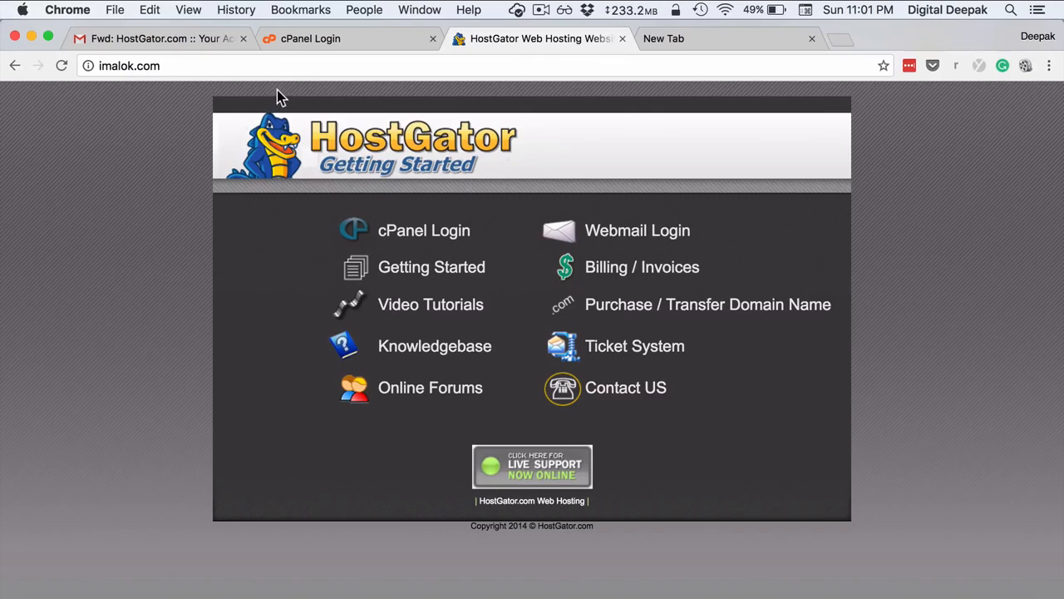
left_click(326, 52)
left_click_drag(323, 65, 98, 58)
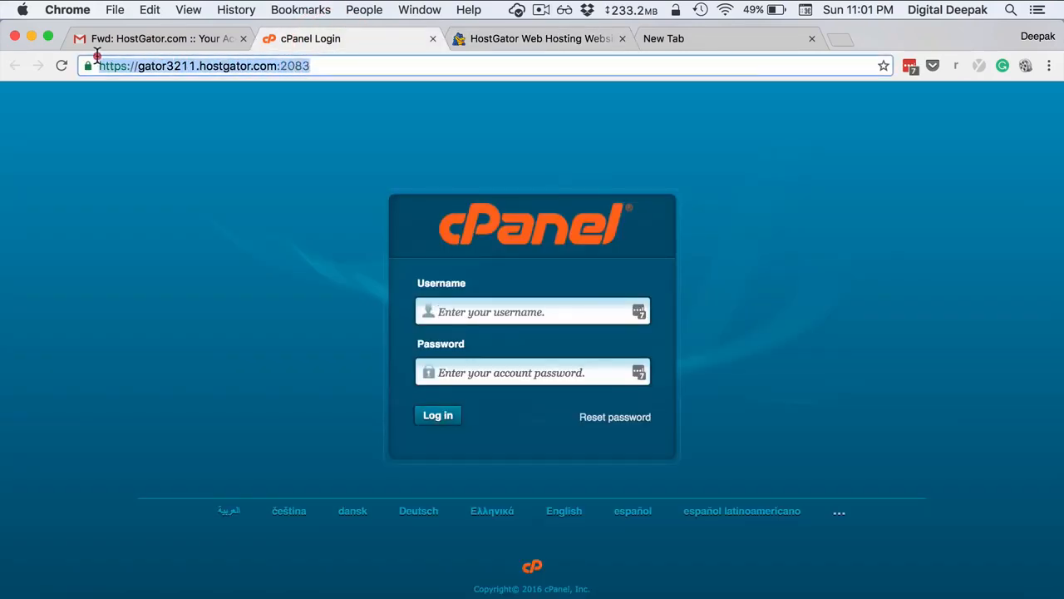
left_click(357, 66)
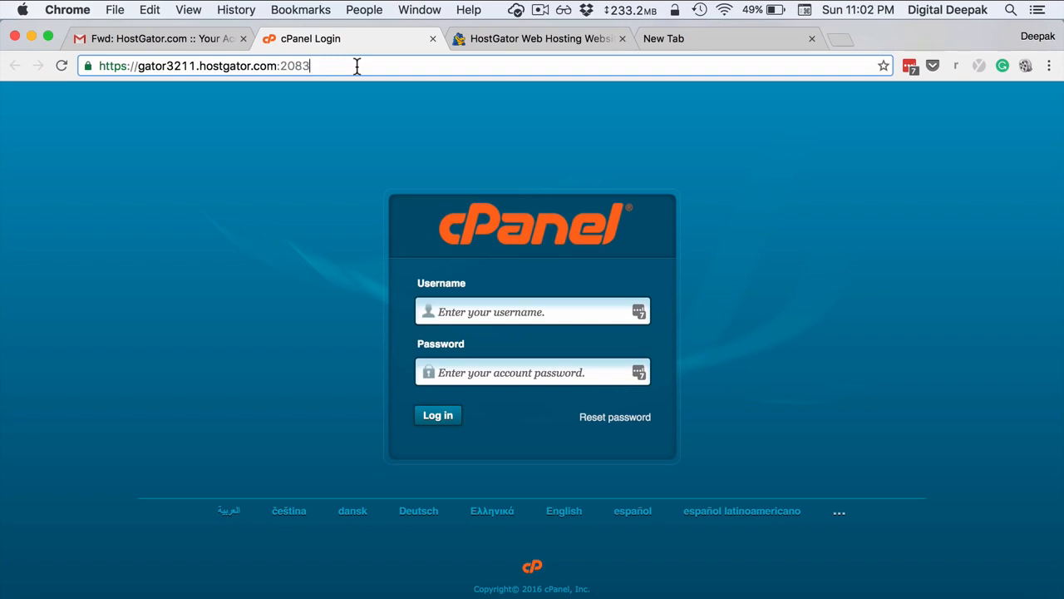
left_click(319, 127)
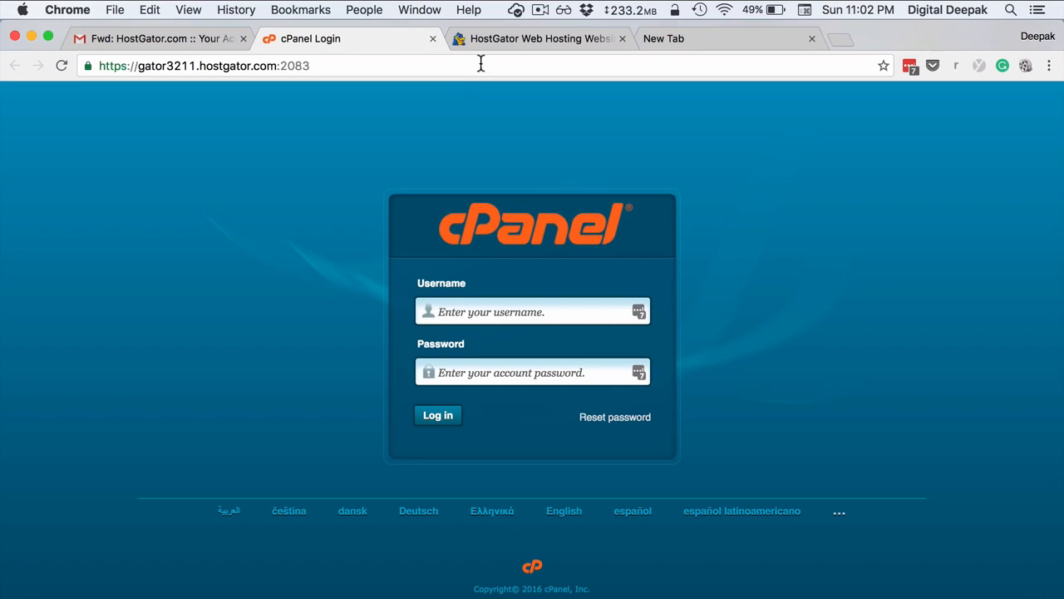
- Open the cPanel login page from the imalok.com welcome page and close the older duplicate cPanel login tab
left_click(513, 42)
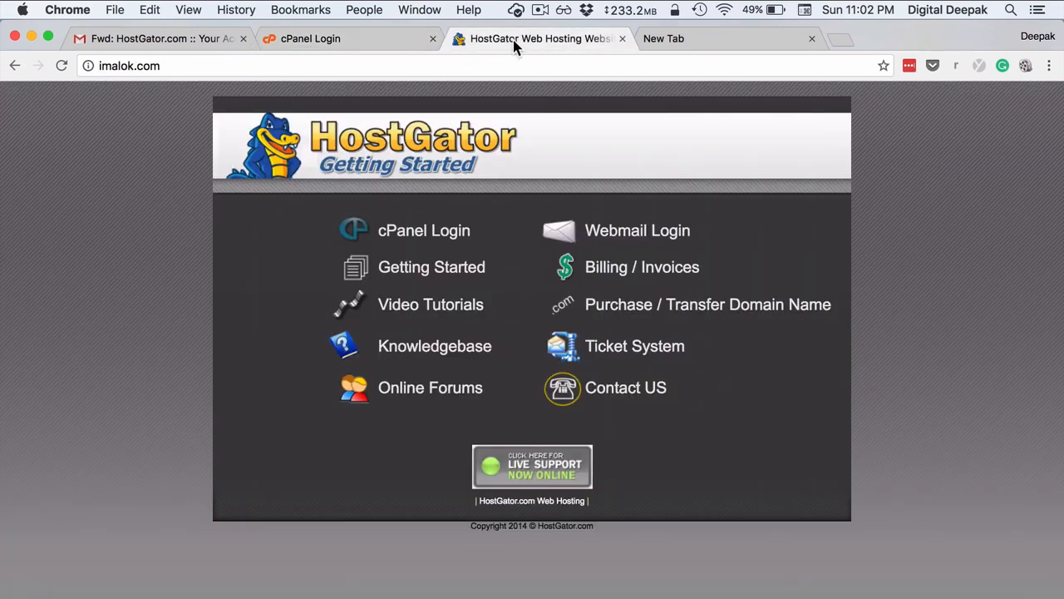
left_click(173, 66)
left_click(121, 165)
left_click(408, 246)
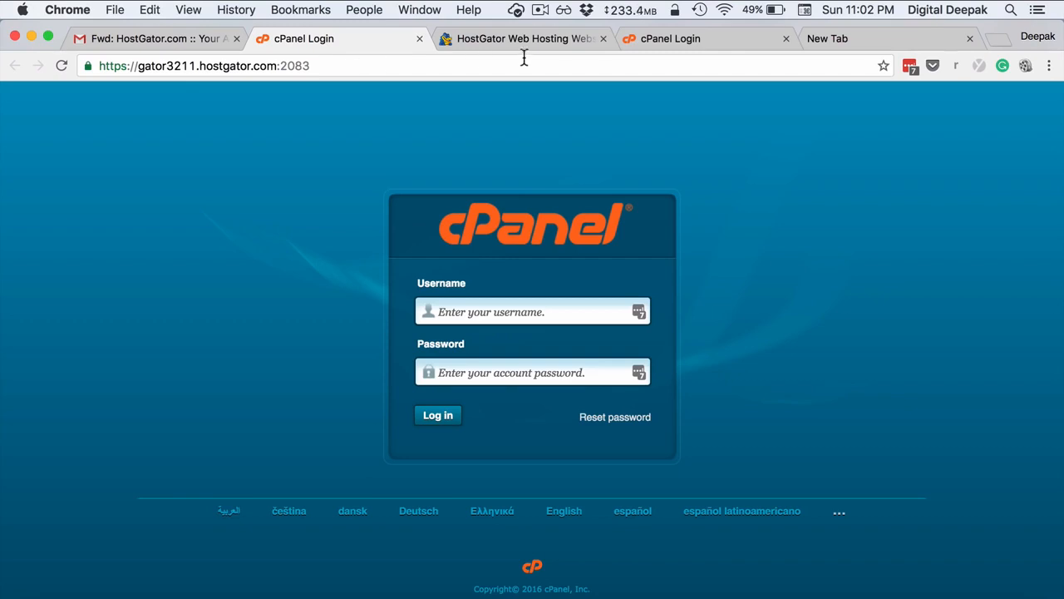
left_click(653, 43)
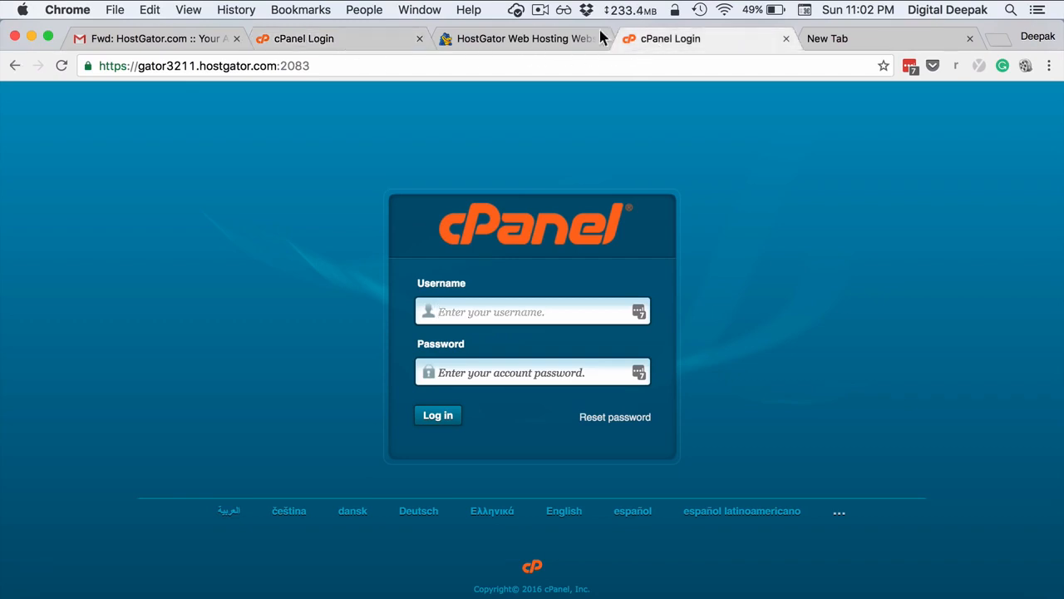
left_click(419, 38)
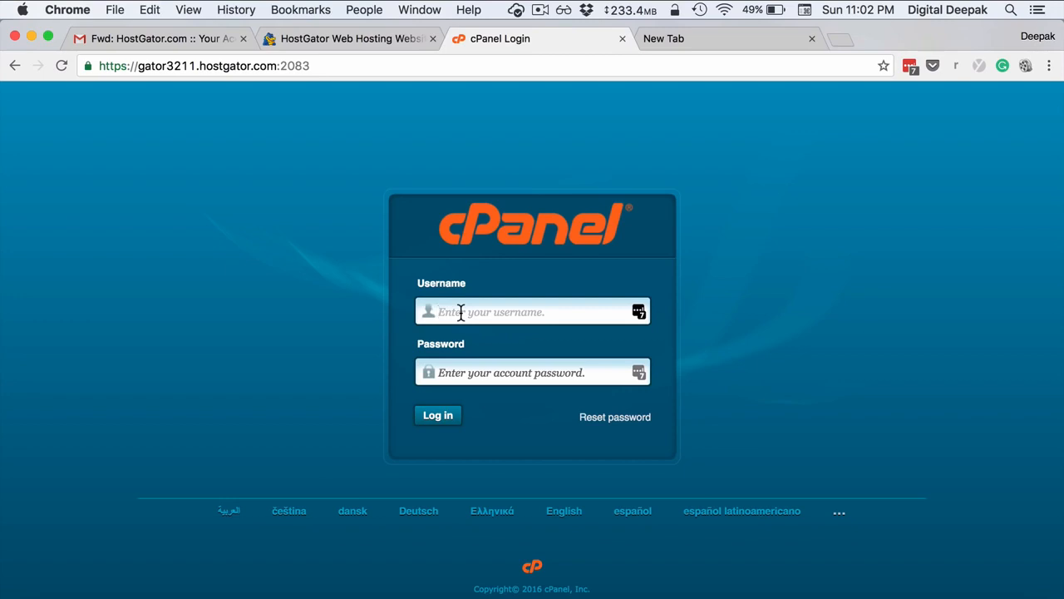
- Log in to cPanel with the account username and password, and dismiss the SSL advertisement
left_click(461, 312)
type("rishav")
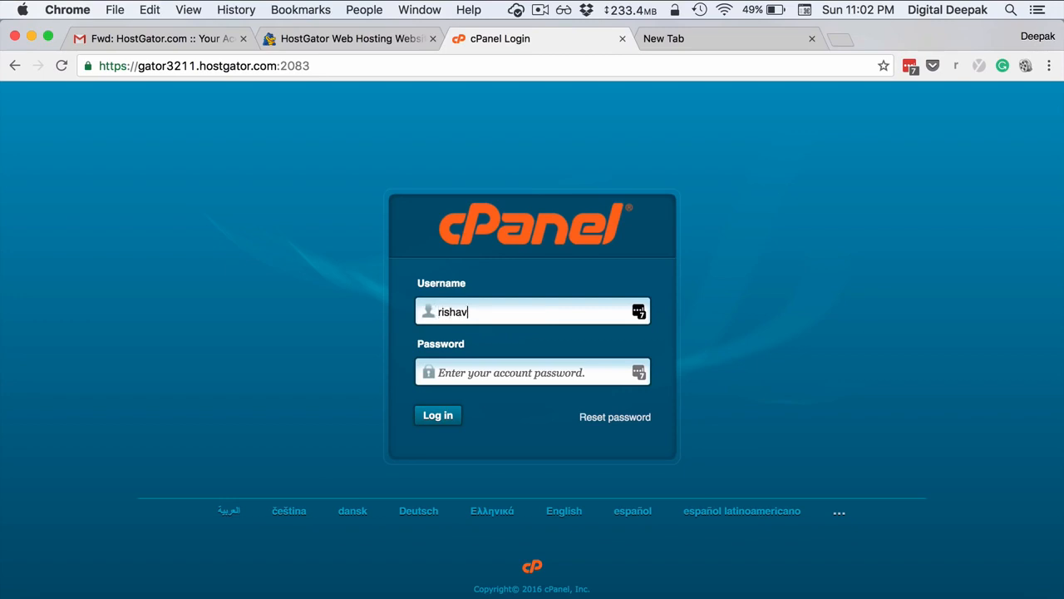
key("Tab")
key("super+v")
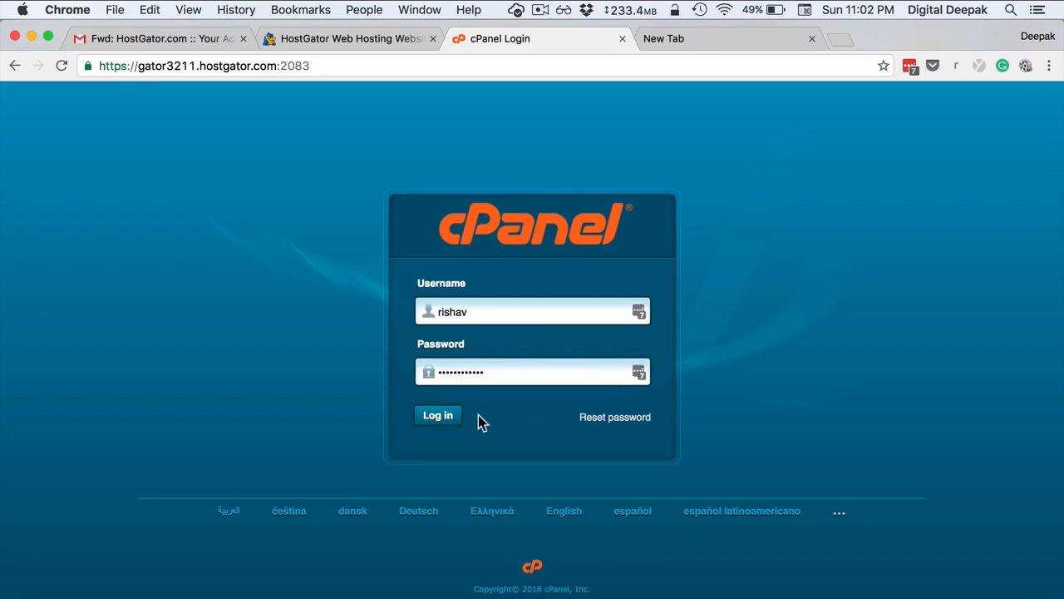
left_click(447, 424)
left_click(438, 416)
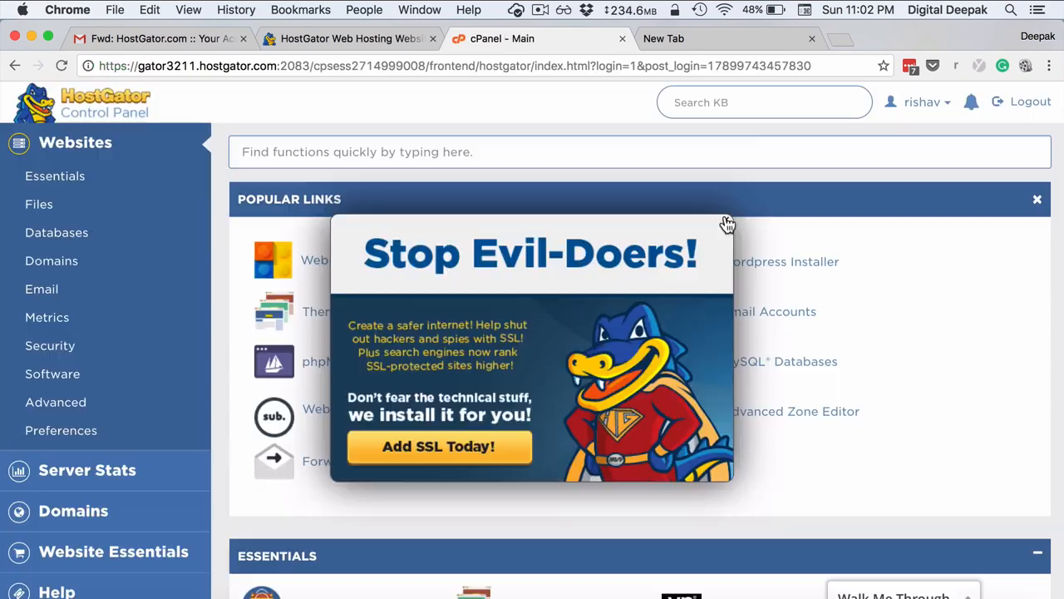
left_click(726, 221)
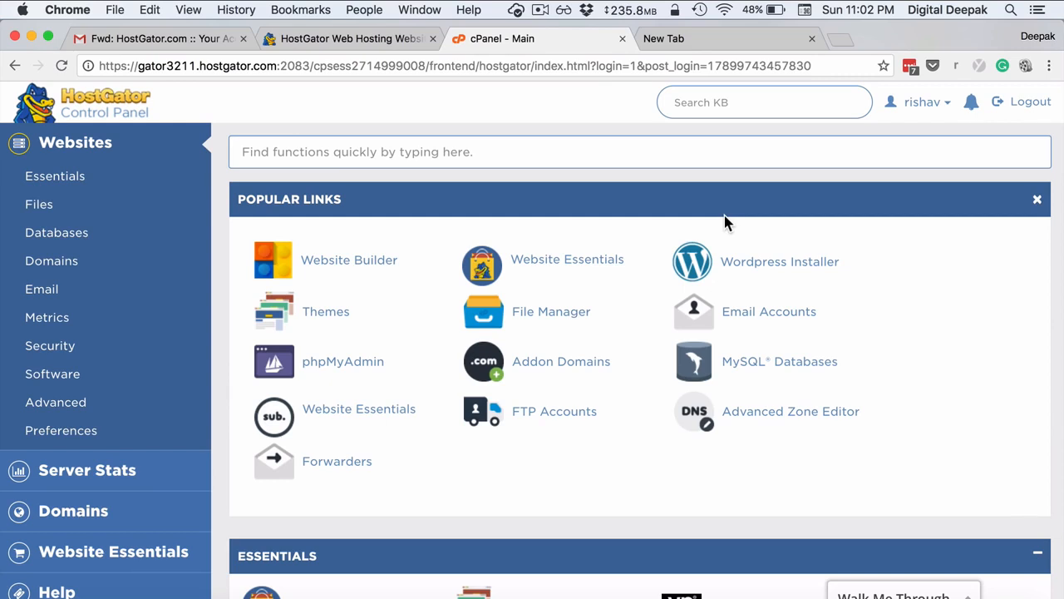
- Start the WordPress Installer and proceed with imalok.com as the installation domain, leaving the directory empty
scroll(682, 249, "down", 1)
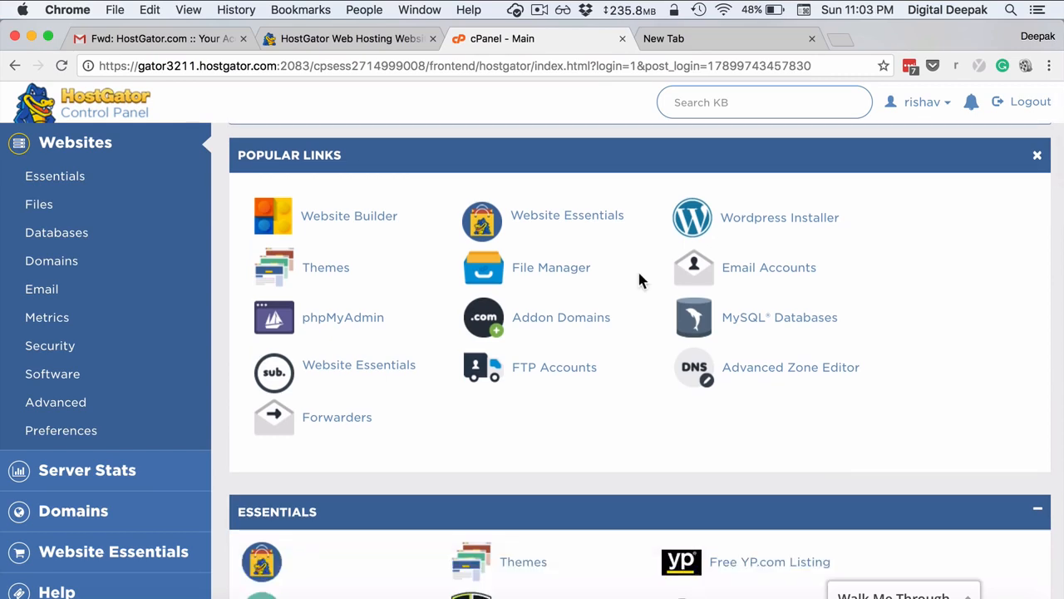
left_click(762, 225)
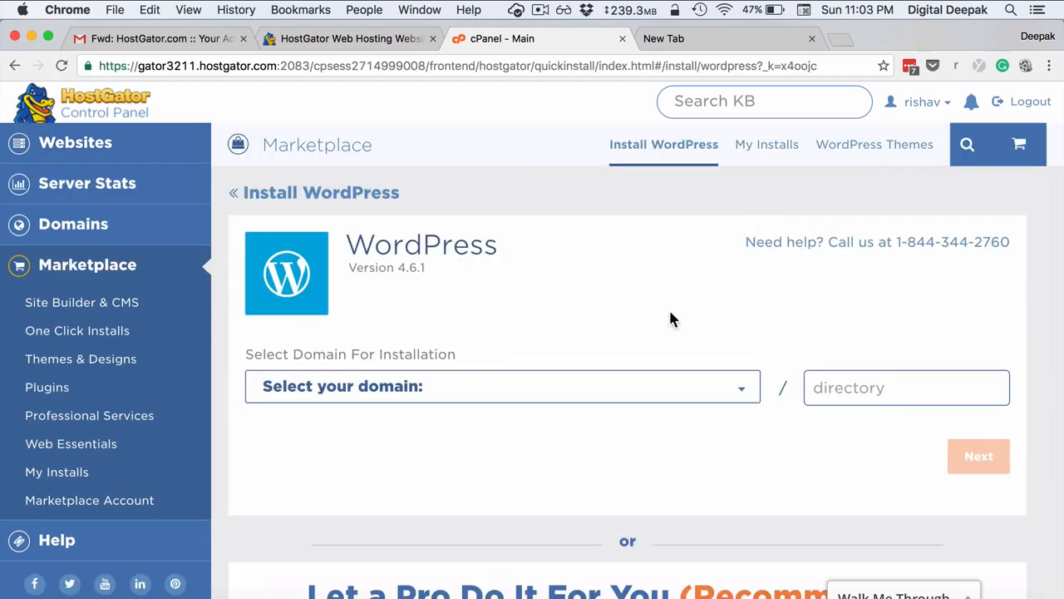
left_click(631, 383)
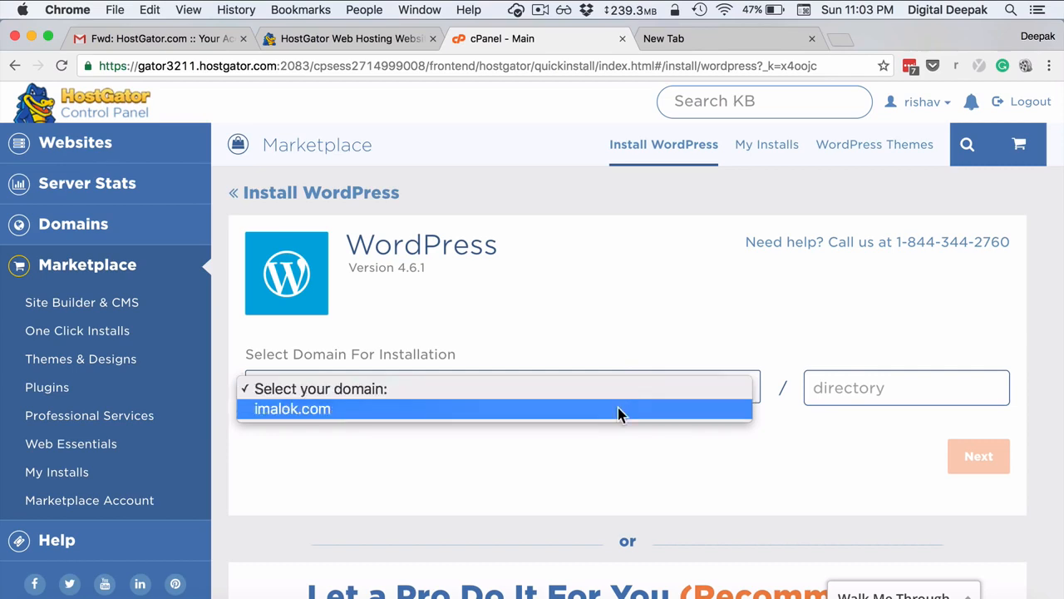
left_click(617, 409)
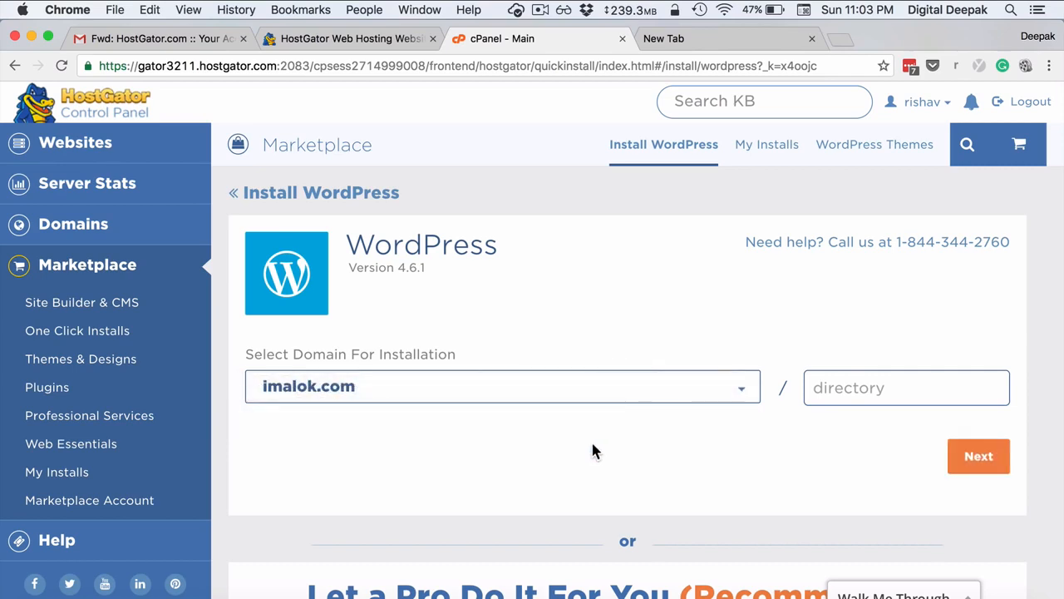
scroll(738, 458, "down", 1)
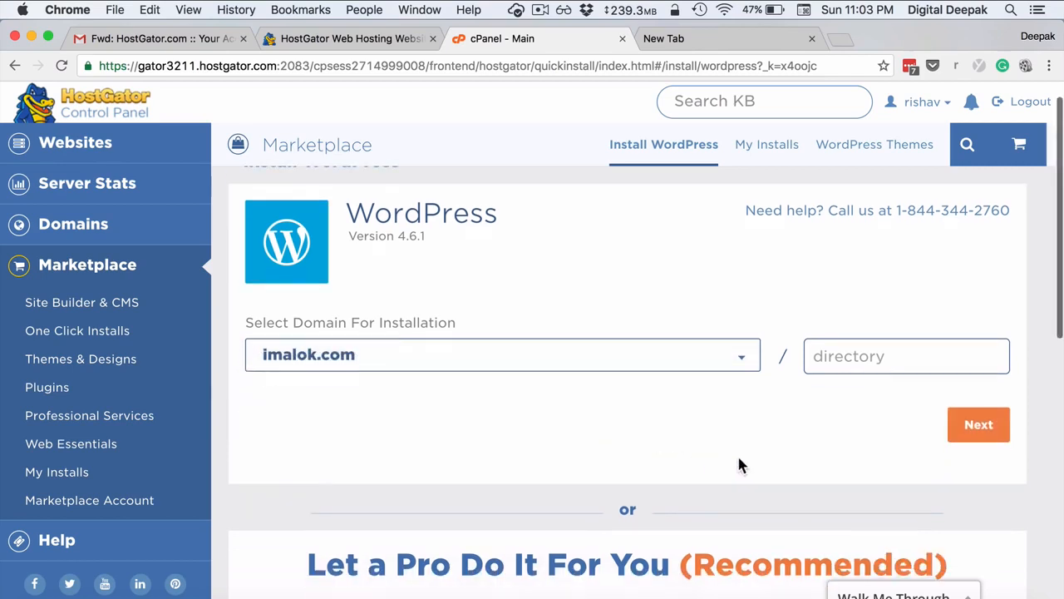
scroll(739, 459, "up", 1)
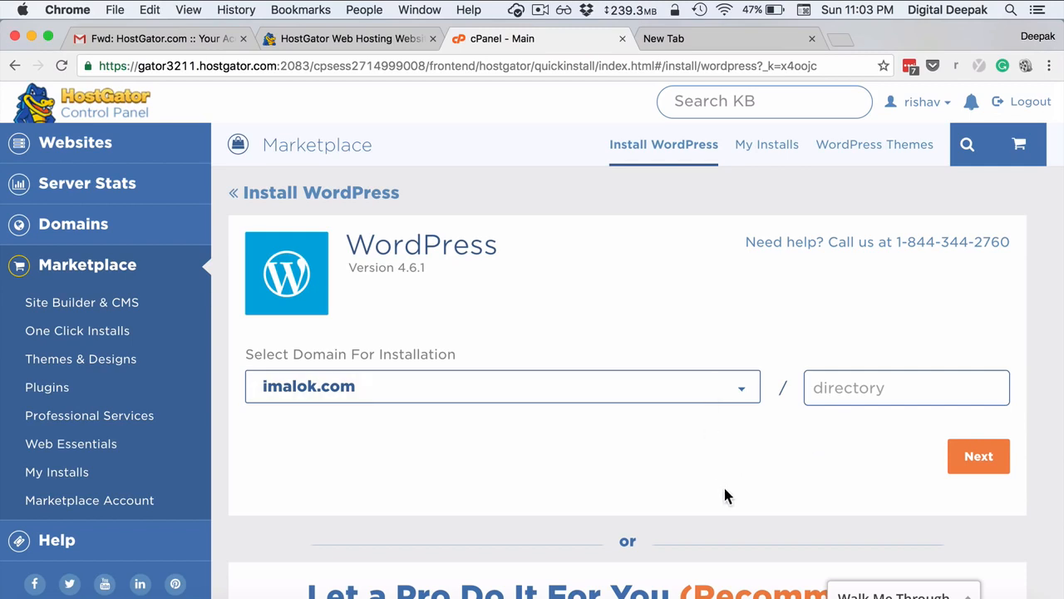
left_click(950, 458)
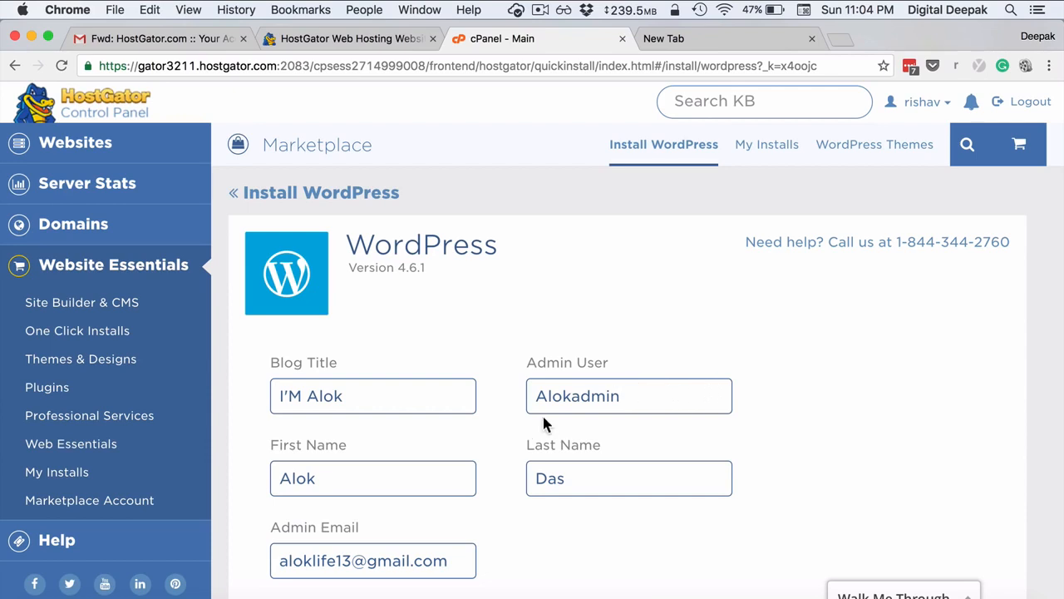
- Accept the Terms of Service Agreement and start the WordPress installation with automatic database creation
scroll(540, 424, "down", 4)
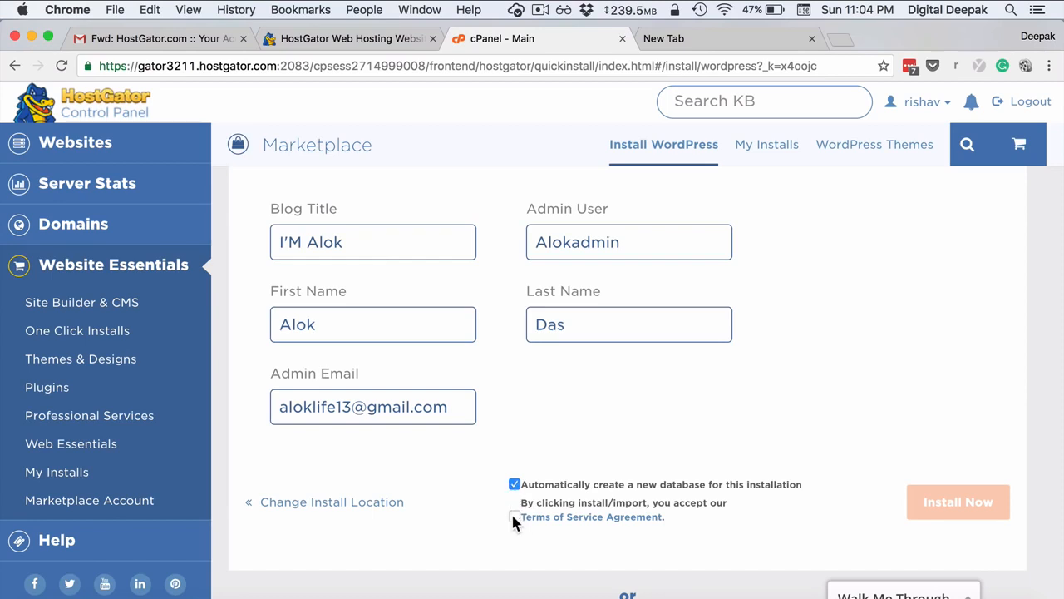
left_click(513, 517)
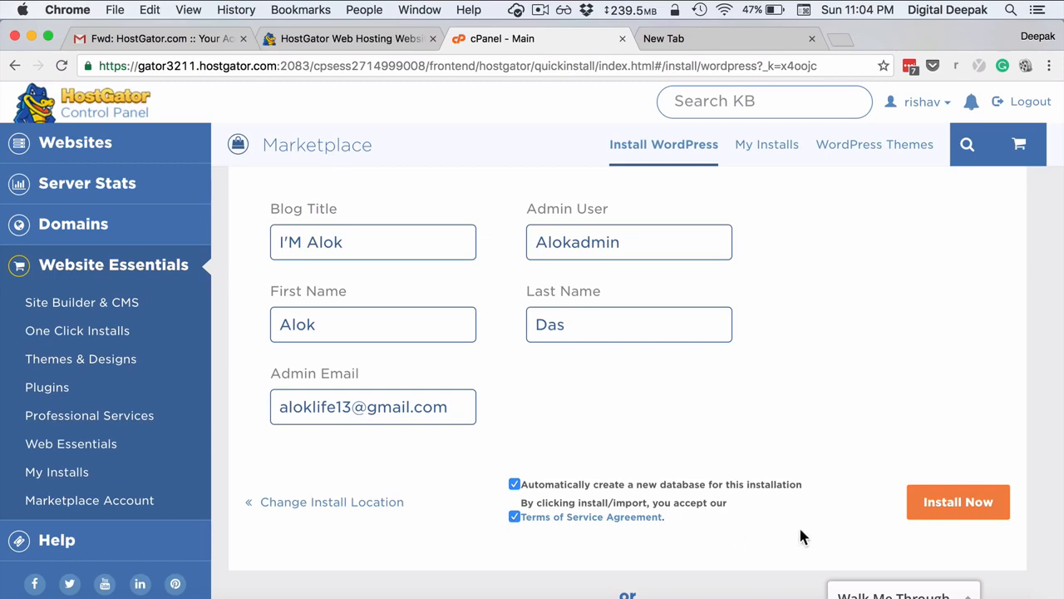
left_click(939, 510)
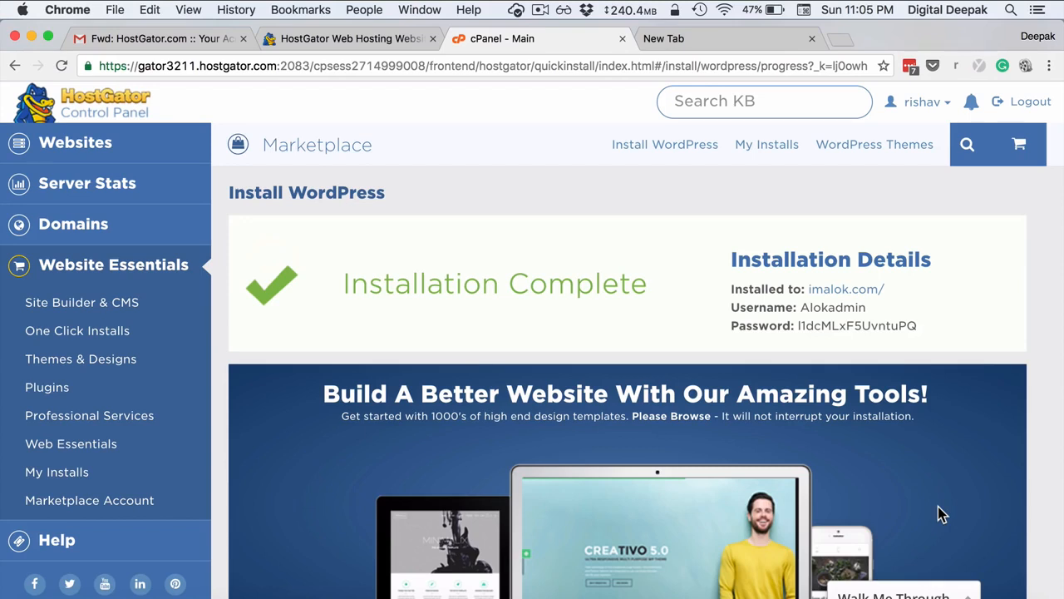
- Examine the generated WordPress password in the installation details
triple_click(830, 327)
left_click_drag(798, 326, 917, 328)
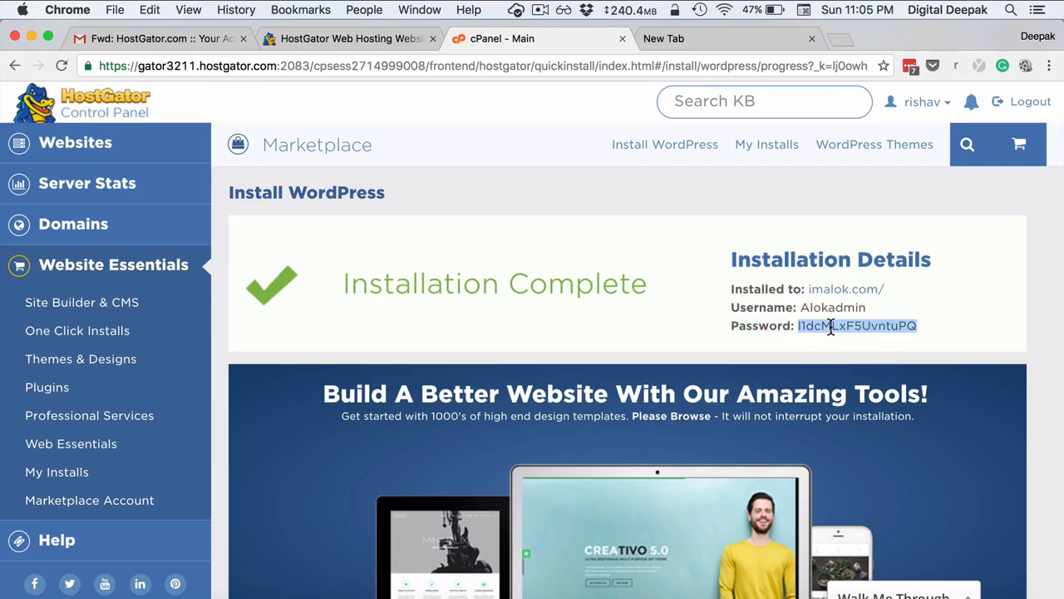
left_click(926, 331)
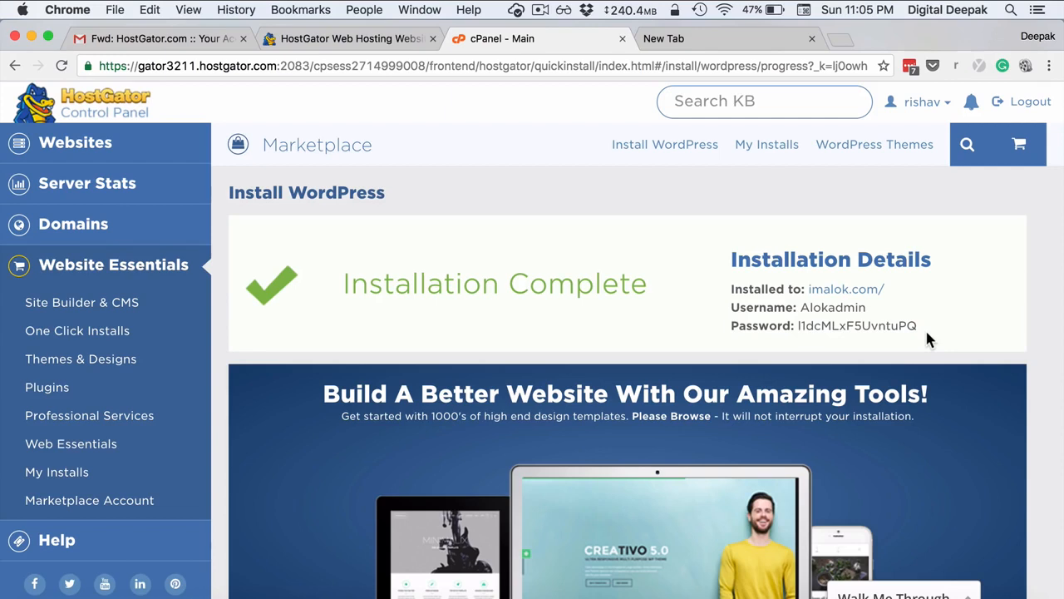
- Open the installed site imalok.com in a new tab, reload it and go to its admin login page
right_click(844, 297)
left_click(856, 301)
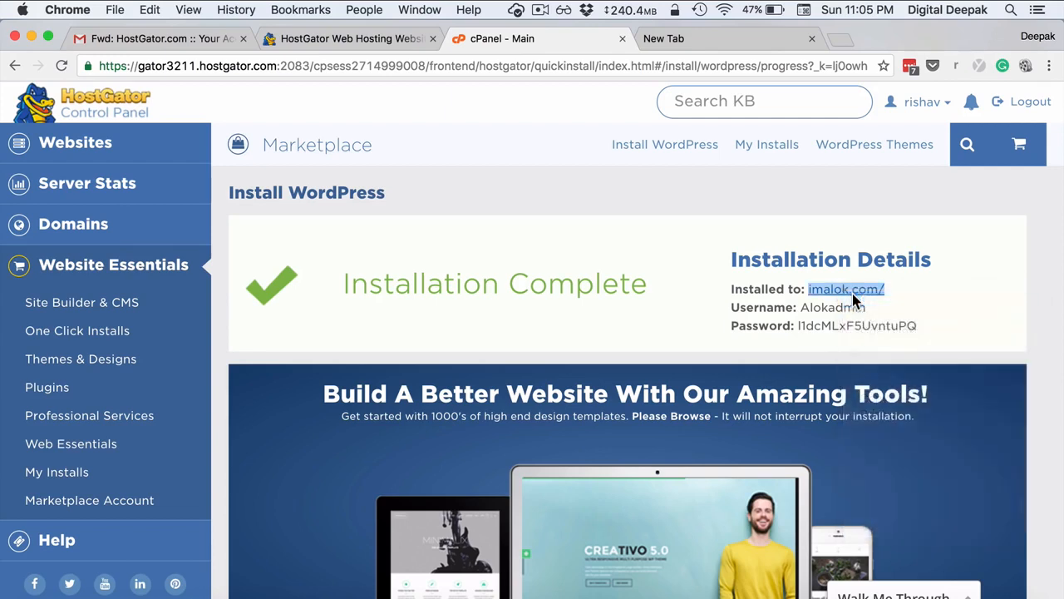
left_click(694, 47)
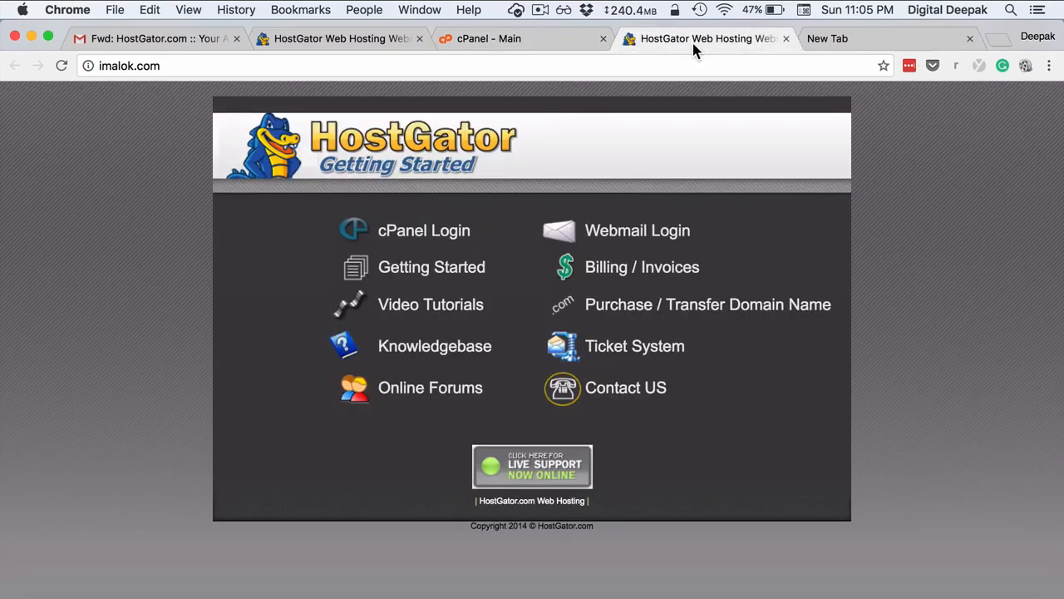
left_click(233, 70)
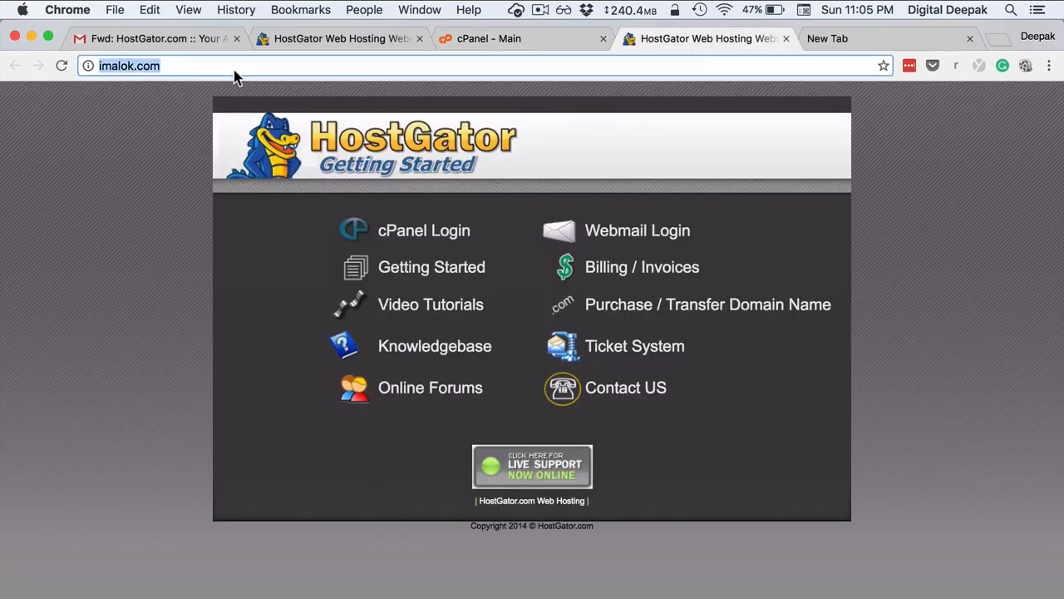
key("Return")
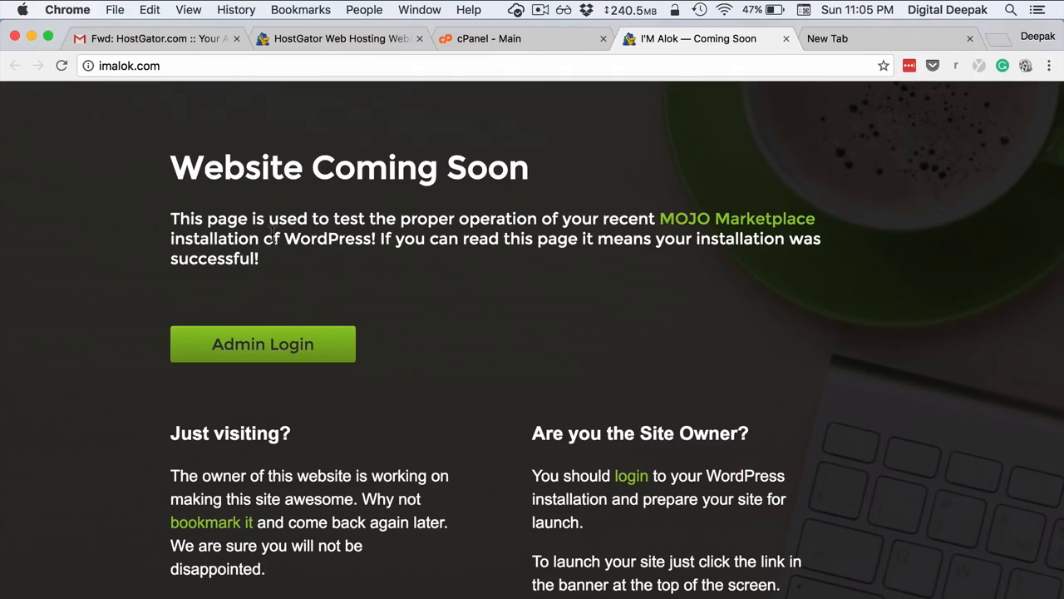
left_click(303, 350)
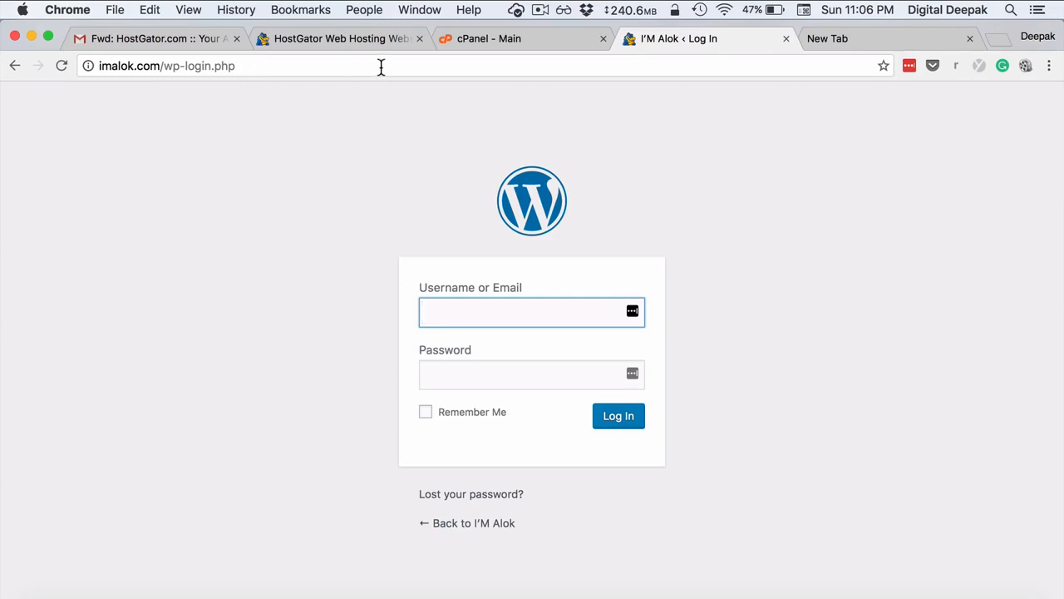
- Copy the admin username from the installation details into the WordPress login form
left_click(511, 40)
left_click(814, 309)
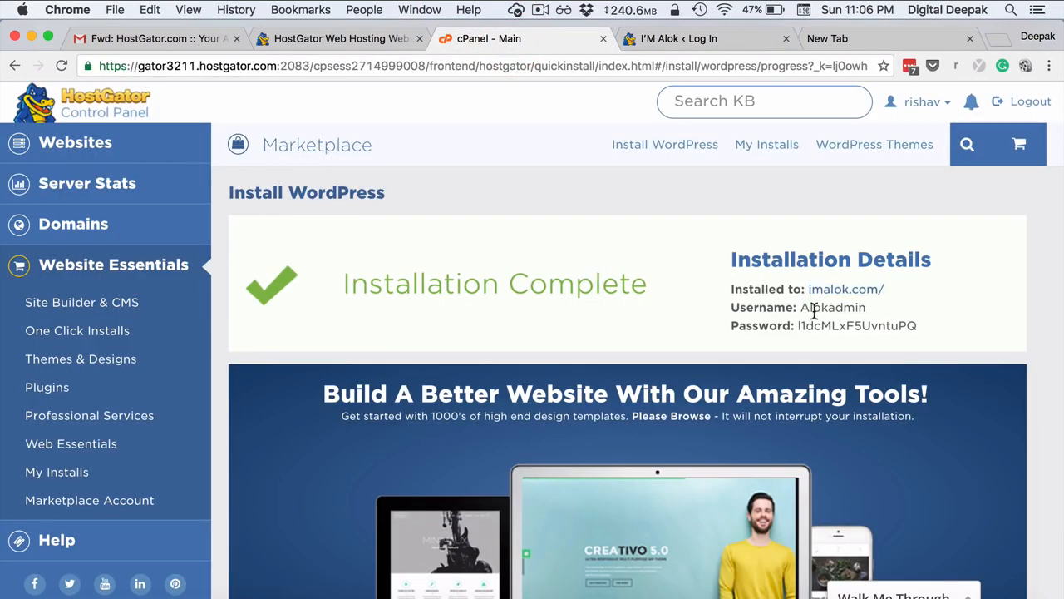
double_click(814, 309)
key("super+c")
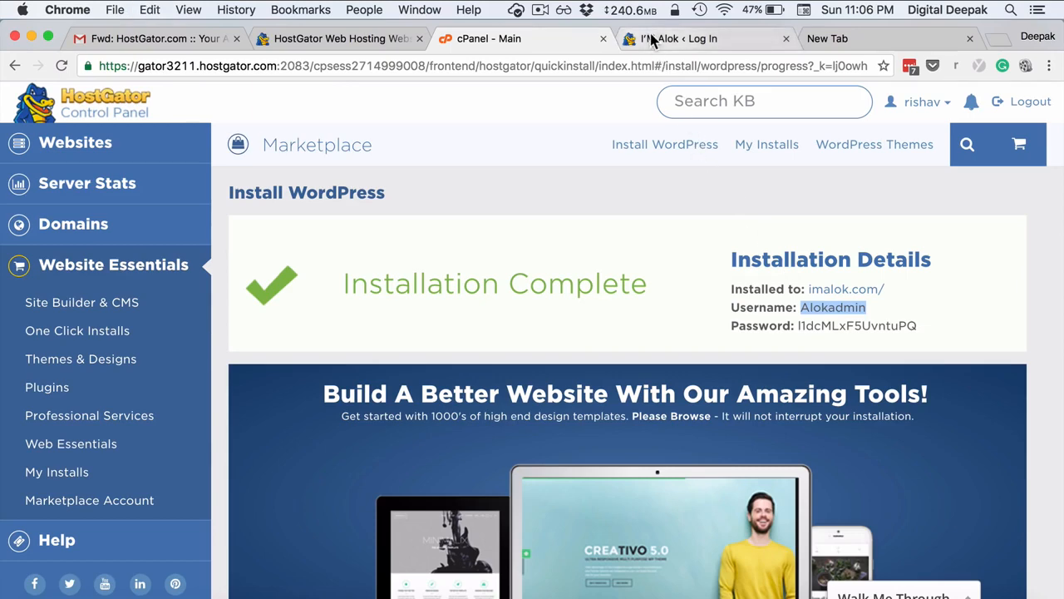
left_click(653, 40)
key("super+v")
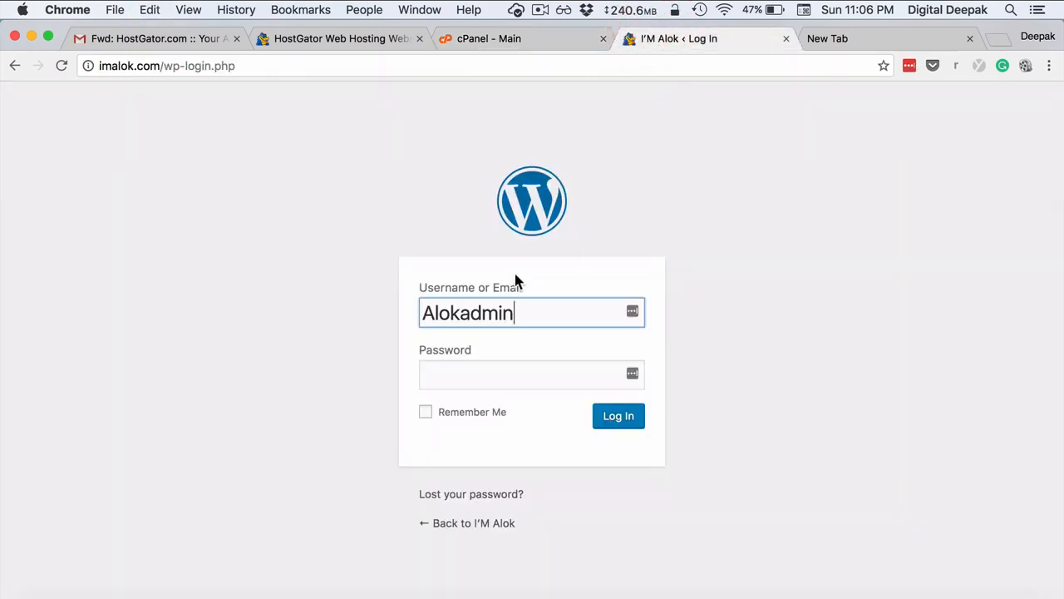
- Copy the generated admin password from the installation details into the WordPress login form's password field
left_click(504, 40)
left_click_drag(796, 327, 936, 326)
left_click(715, 39)
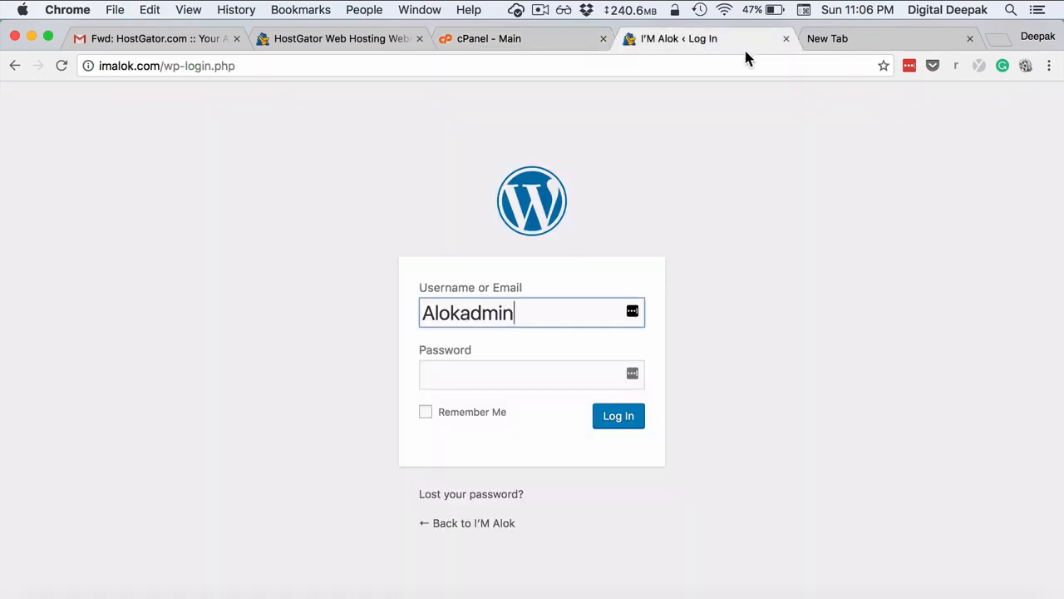
left_click(584, 364)
key("super+v")
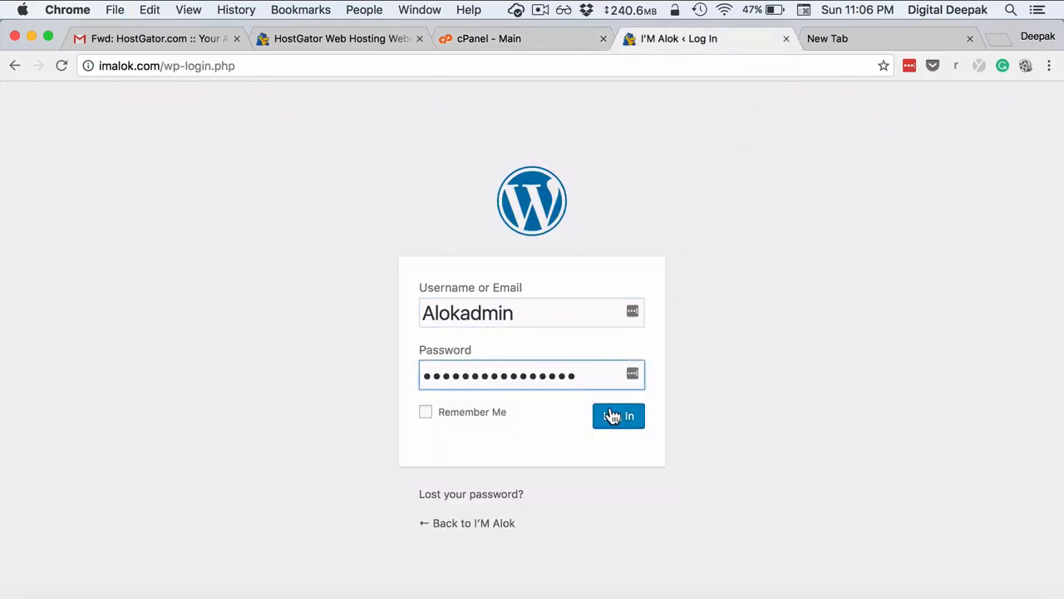
- Log in to the WordPress admin area and open the I'M Alok site's front page in a separate tab
left_click(615, 414)
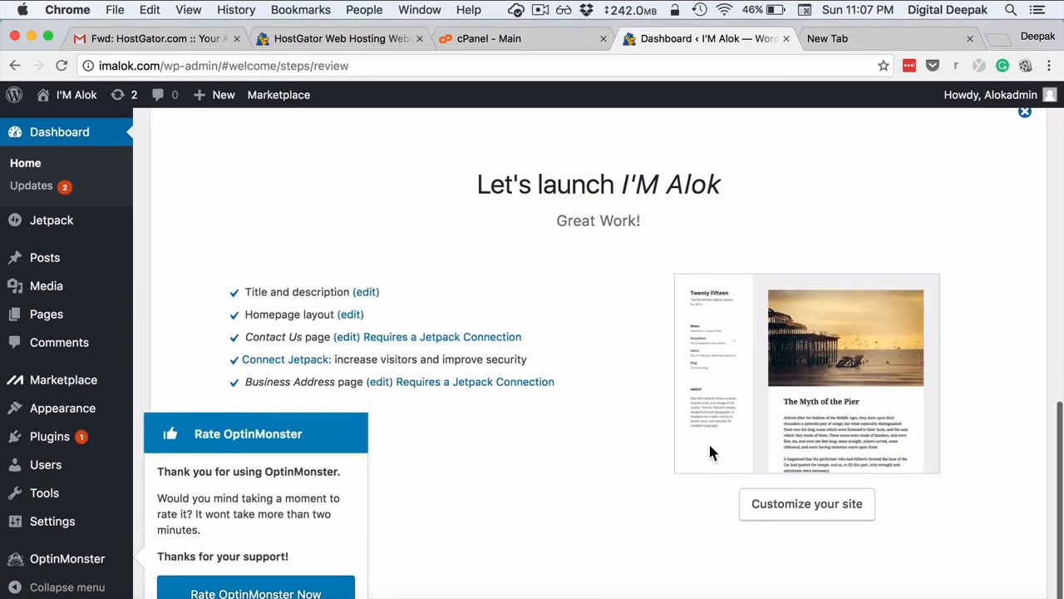
mouse_move(62, 108)
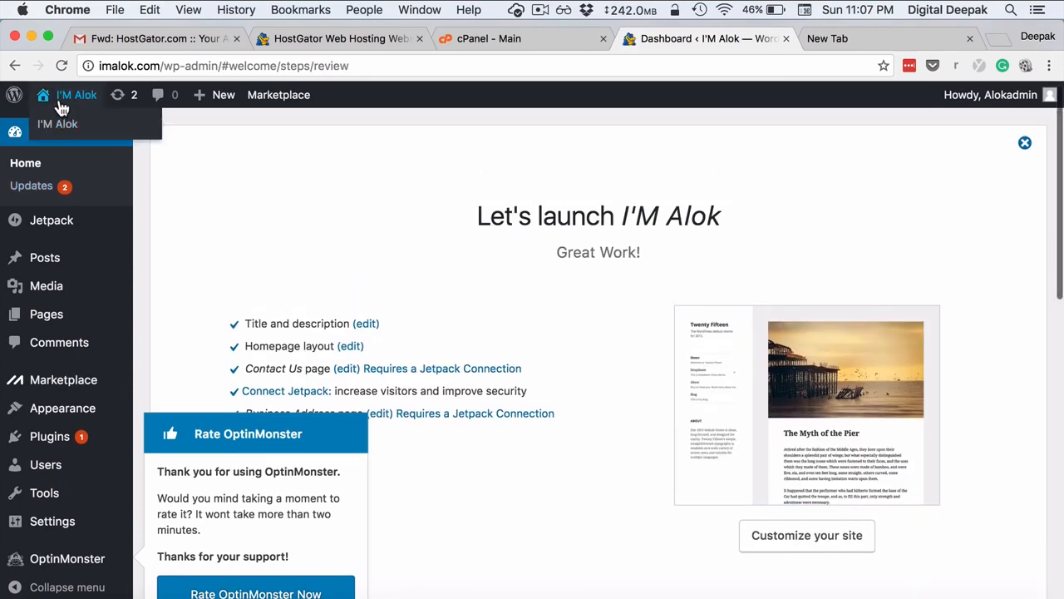
right_click(61, 128)
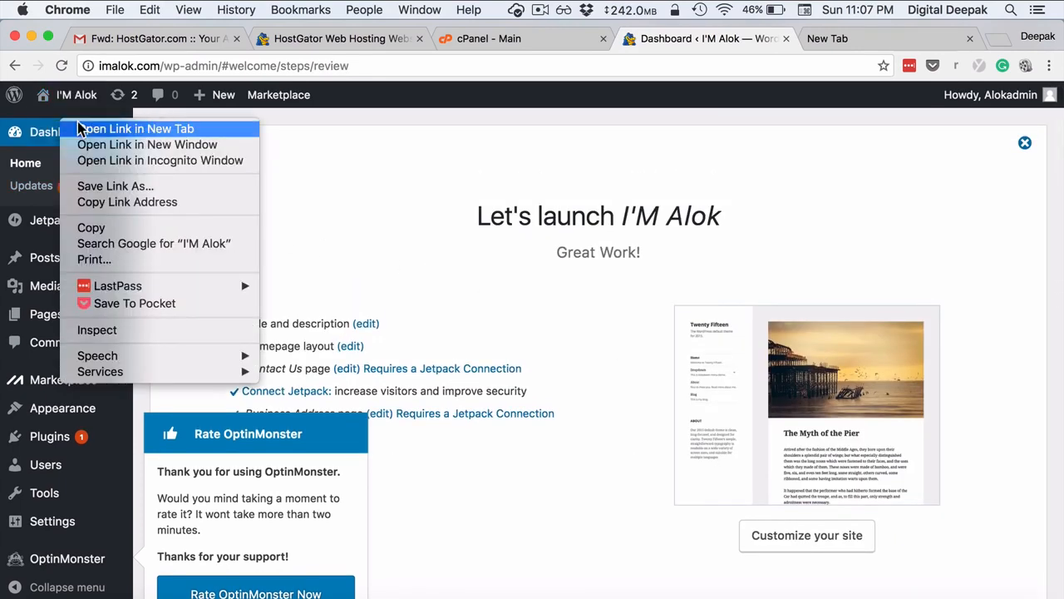
left_click(83, 127)
left_click(731, 44)
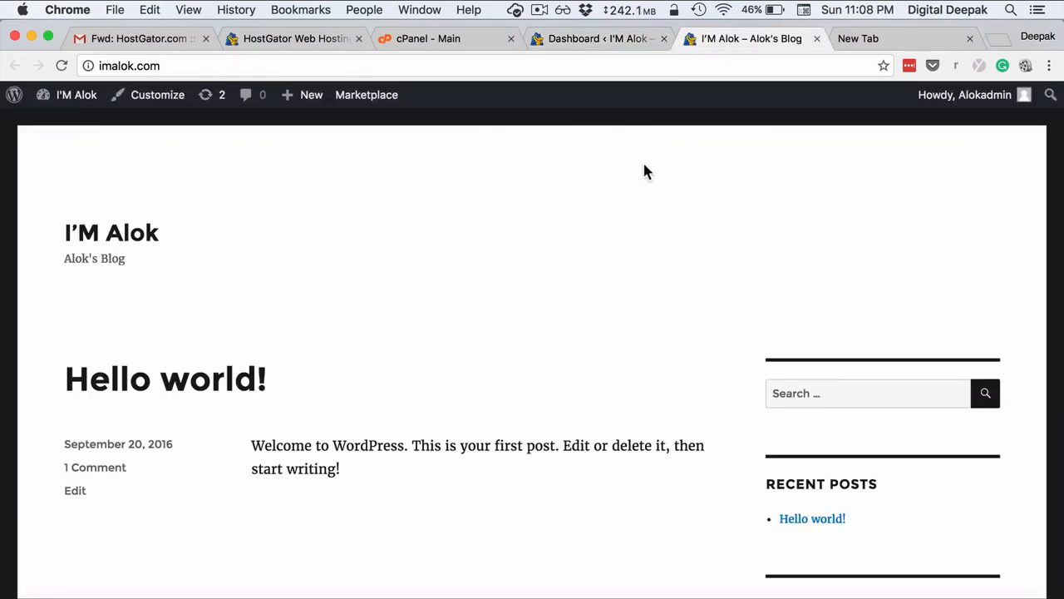
- Return to the WordPress dashboard, open the installed themes and look through them
left_click(579, 45)
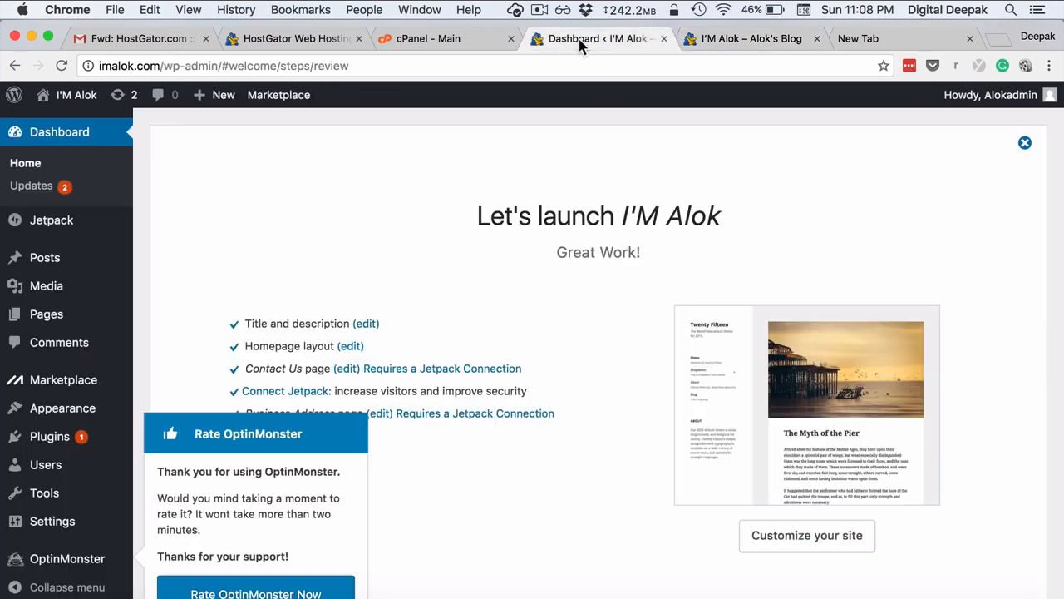
mouse_move(133, 408)
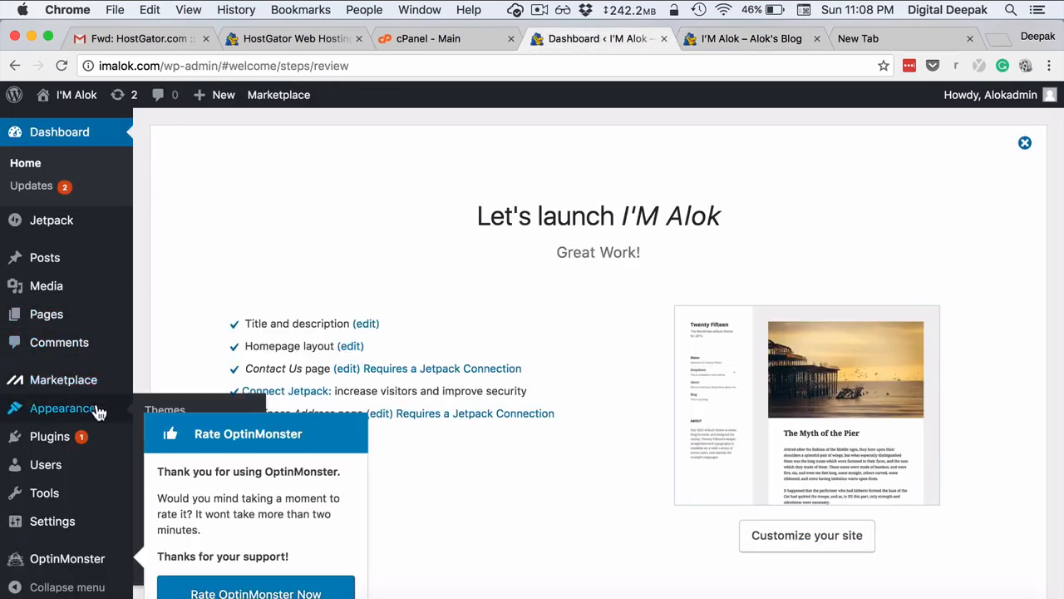
left_click(150, 411)
scroll(494, 355, "down", 1)
scroll(491, 356, "down", 3)
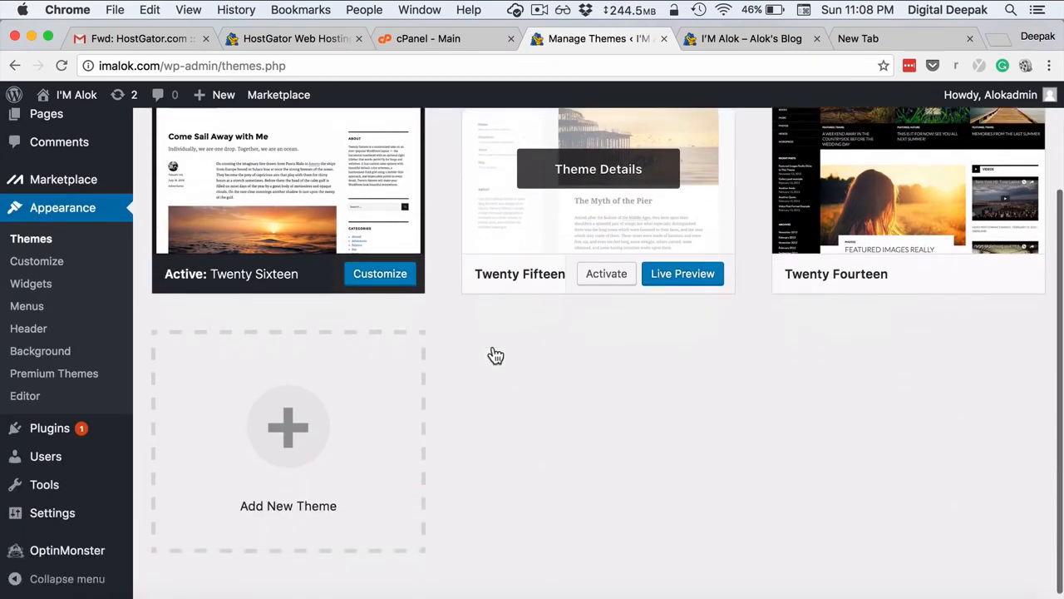
scroll(489, 350, "up", 4)
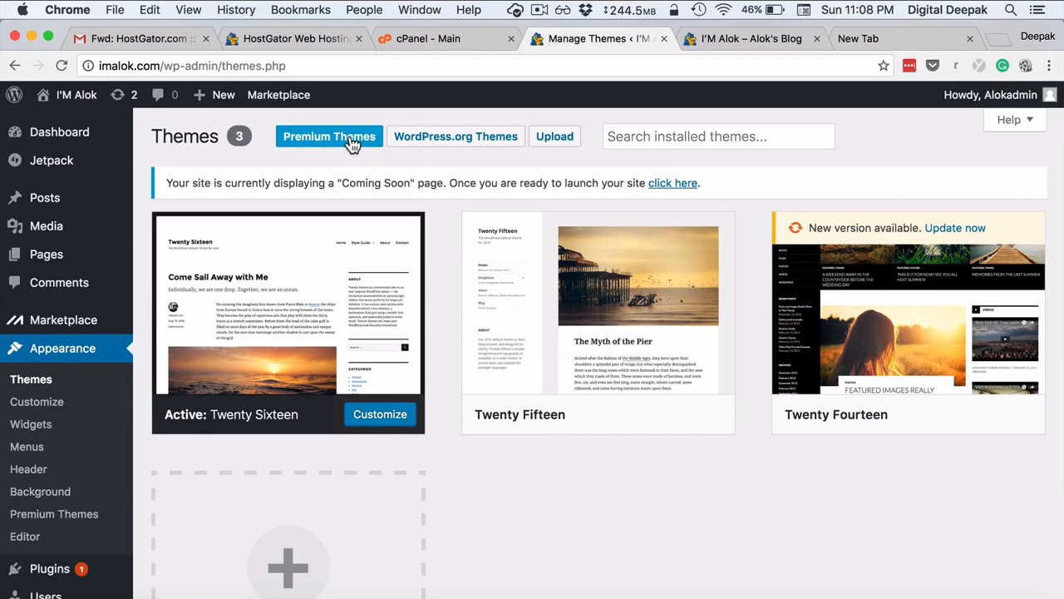
- Browse the popular WordPress.org themes and install the Total theme
left_click(416, 137)
scroll(487, 363, "down", 5)
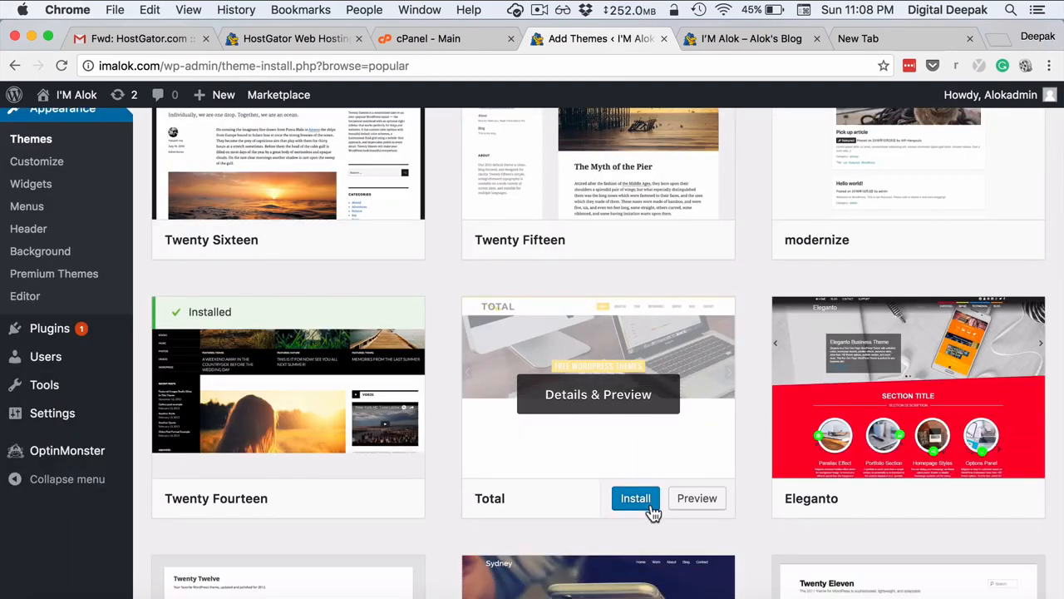
scroll(652, 508, "down", 5)
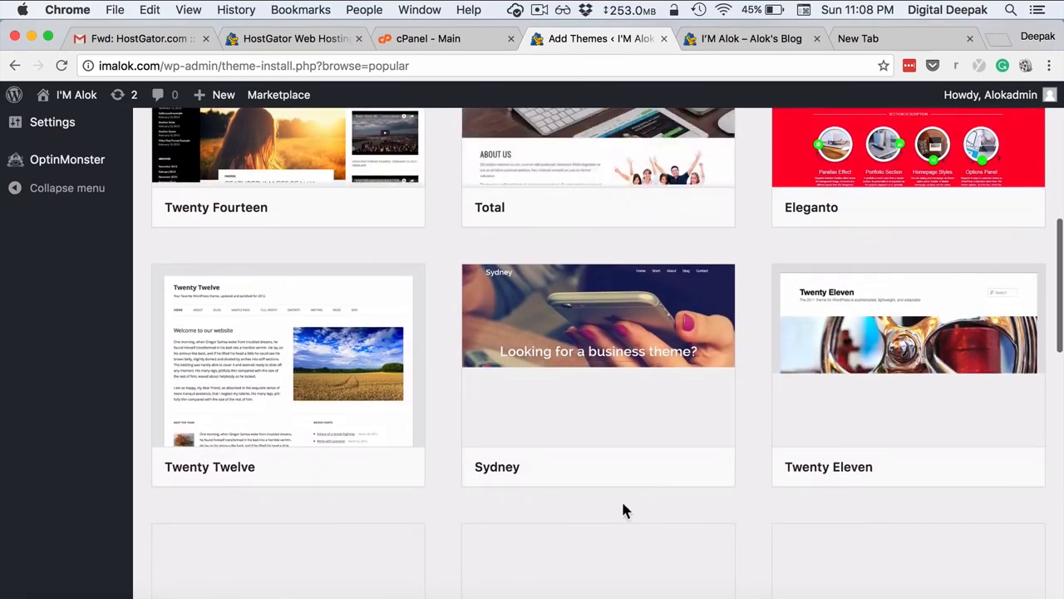
scroll(429, 523, "up", 1)
scroll(429, 523, "up", 3)
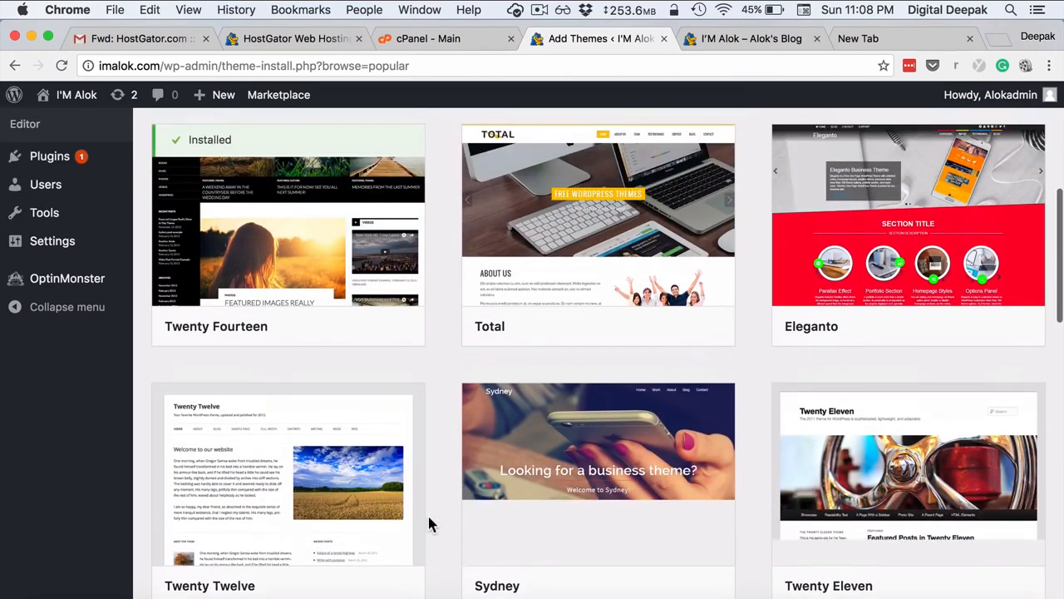
left_click(634, 327)
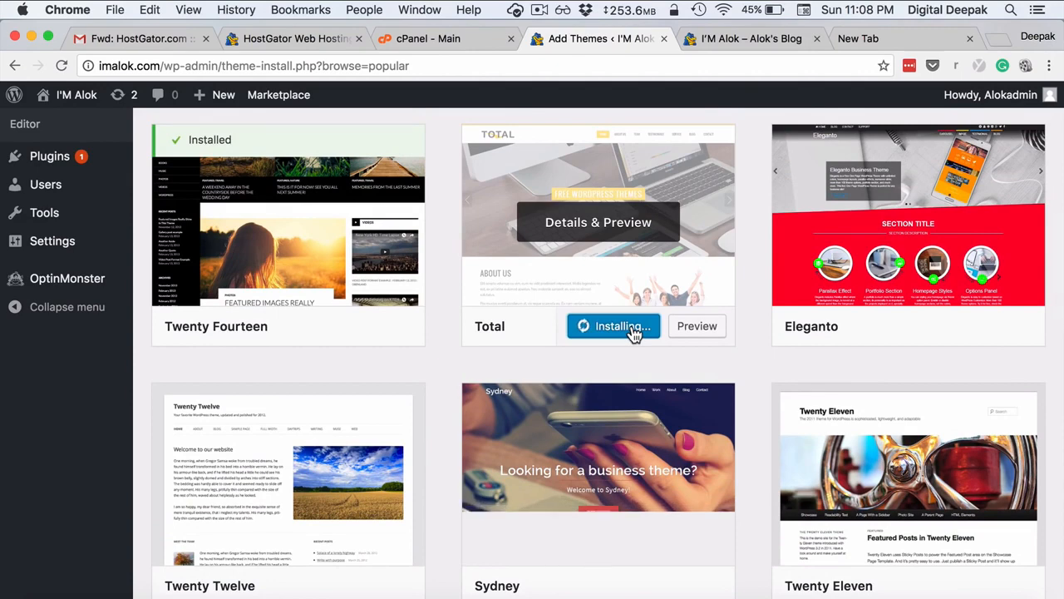
- Activate the Total theme and reload the site's front page to check the new design
scroll(608, 274, "up", 3)
scroll(608, 272, "up", 1)
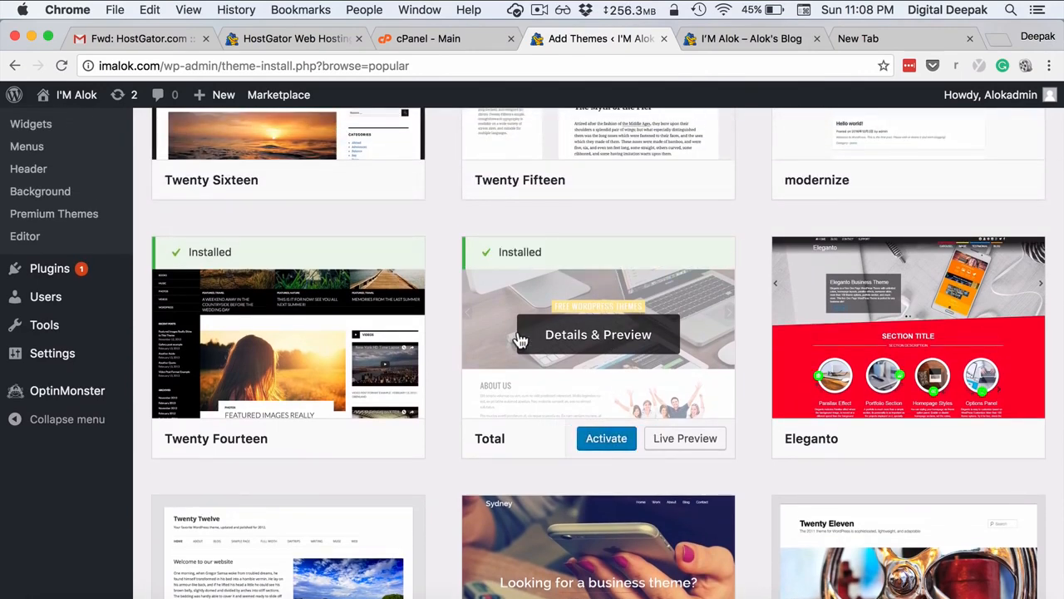
left_click(597, 440)
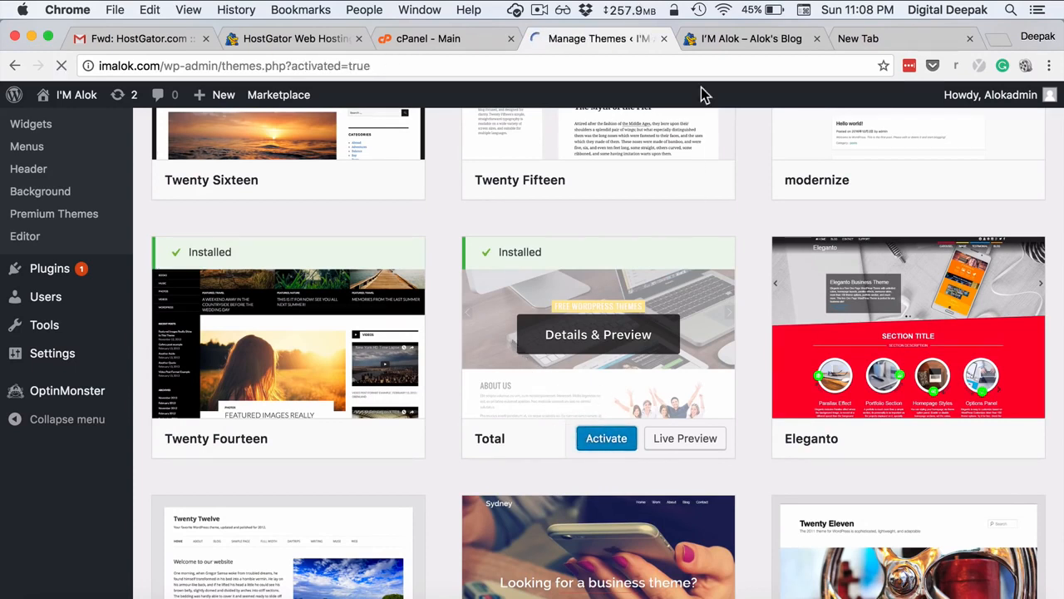
left_click(728, 42)
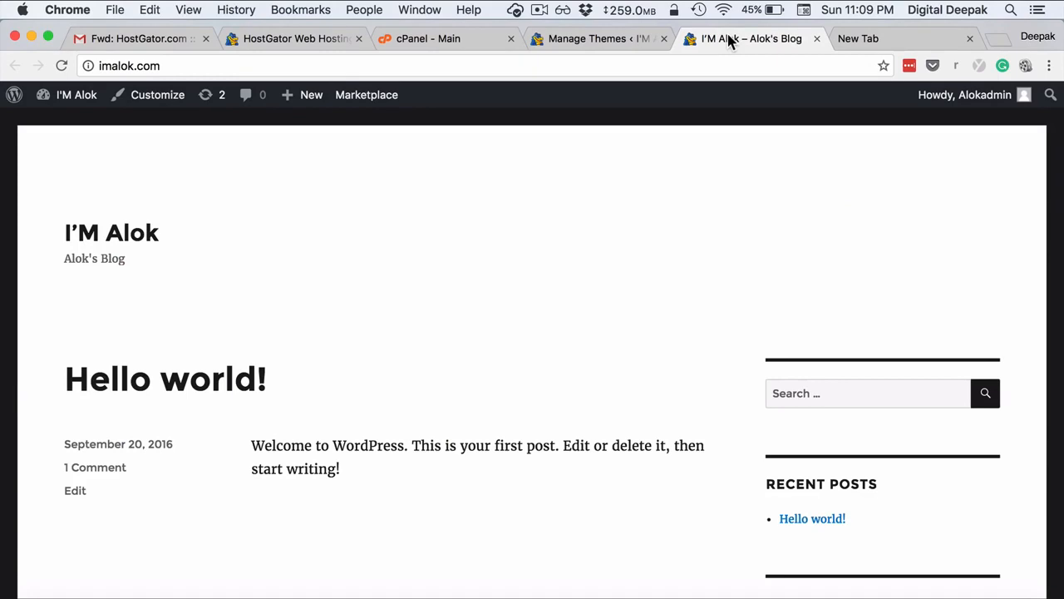
key("super+r")
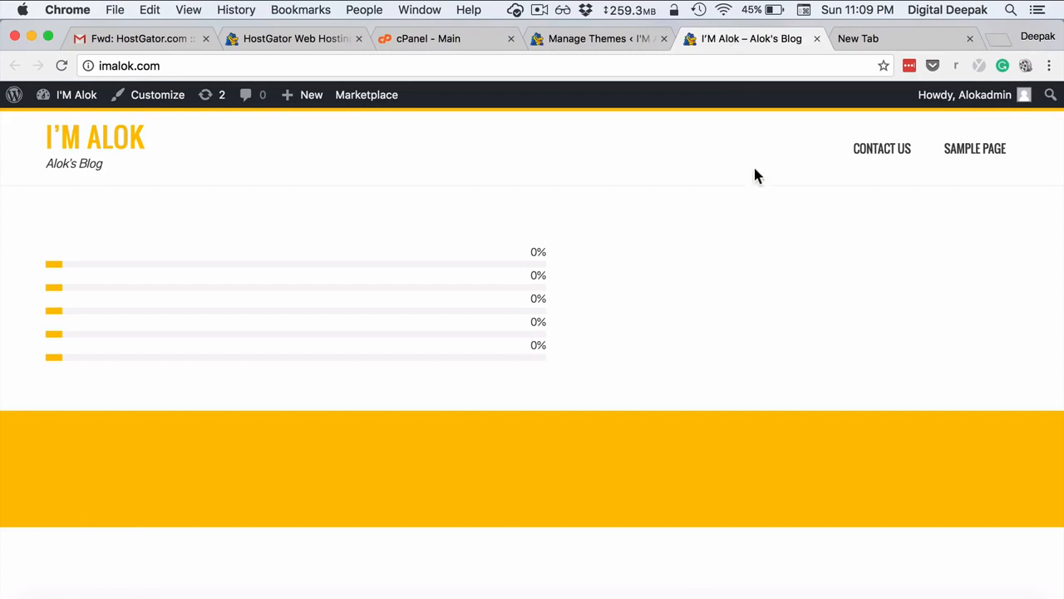
scroll(755, 173, "down", 5)
scroll(755, 176, "up", 5)
- Go back to the theme management page and review the installed themes
left_click(591, 40)
scroll(638, 296, "down", 5)
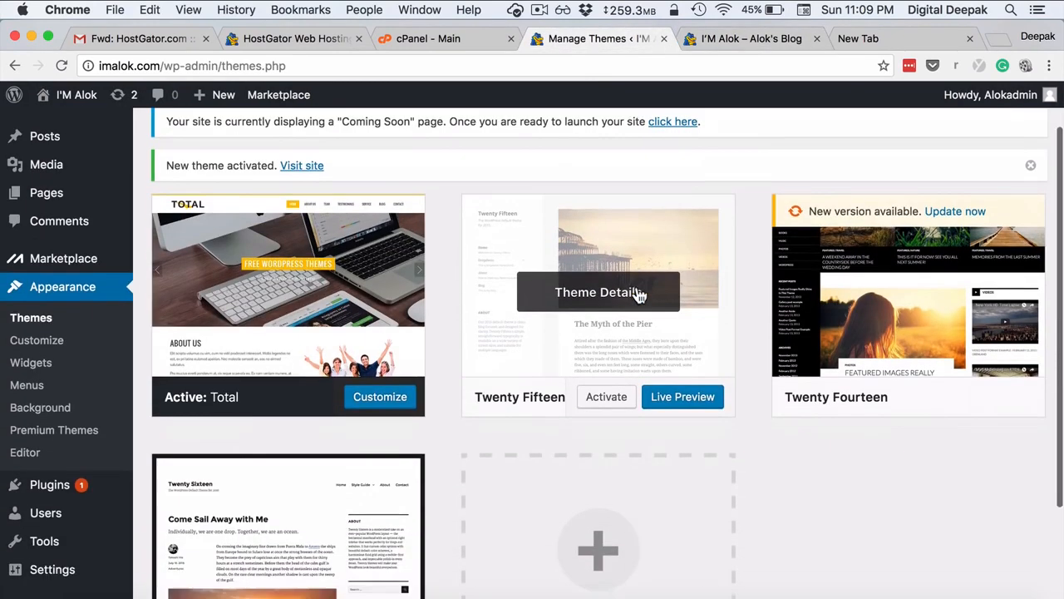
scroll(639, 295, "up", 2)
scroll(639, 295, "up", 3)
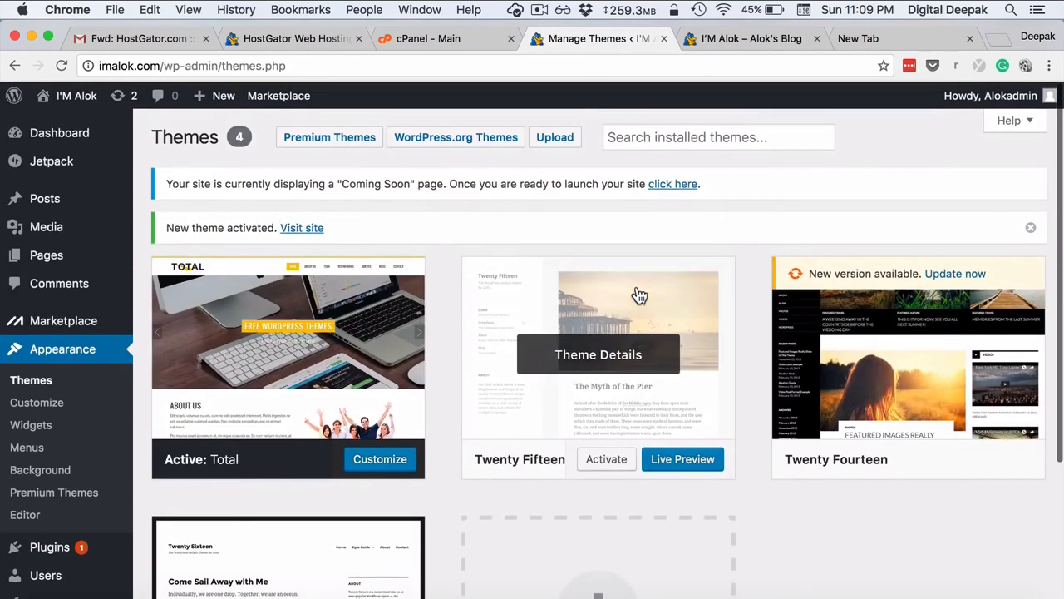
- Dismiss the OptinMonster rating request on the installed plugins page and open the page for adding new plugins
left_click(52, 549)
scroll(54, 553, "down", 5)
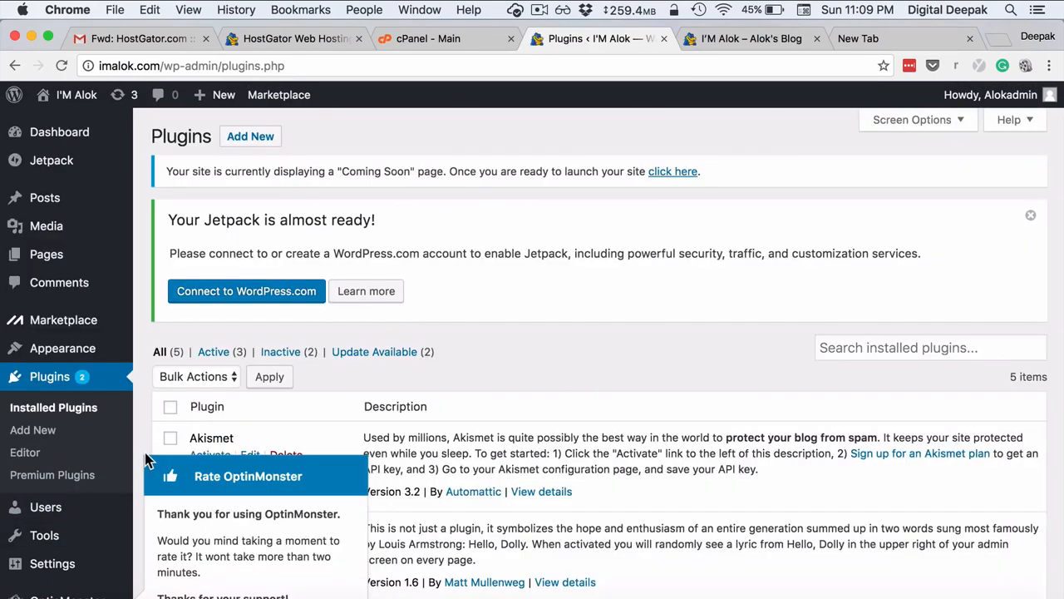
scroll(259, 564, "down", 2)
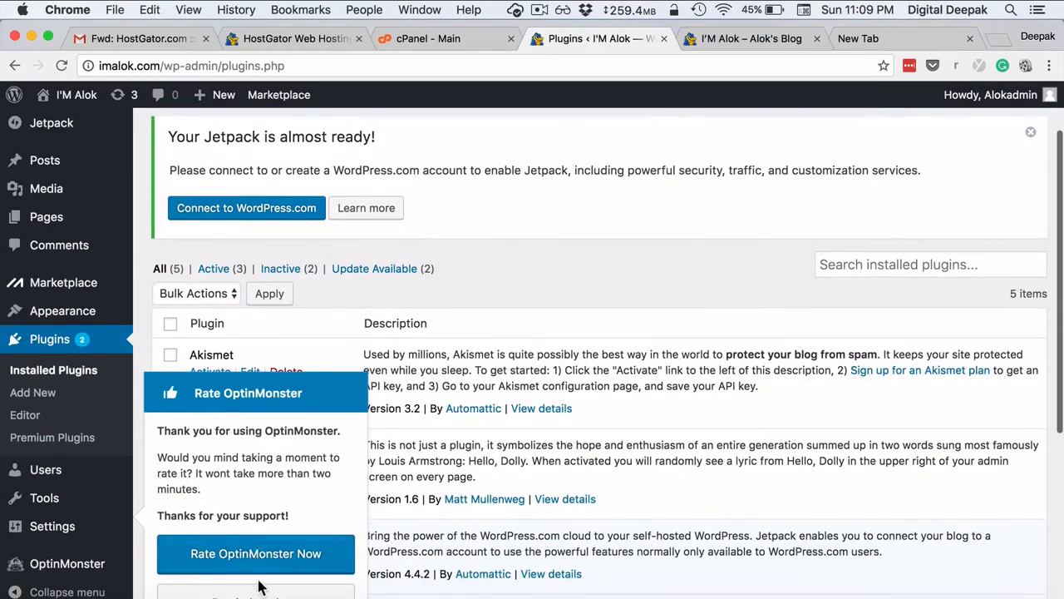
left_click(256, 590)
scroll(274, 413, "up", 2)
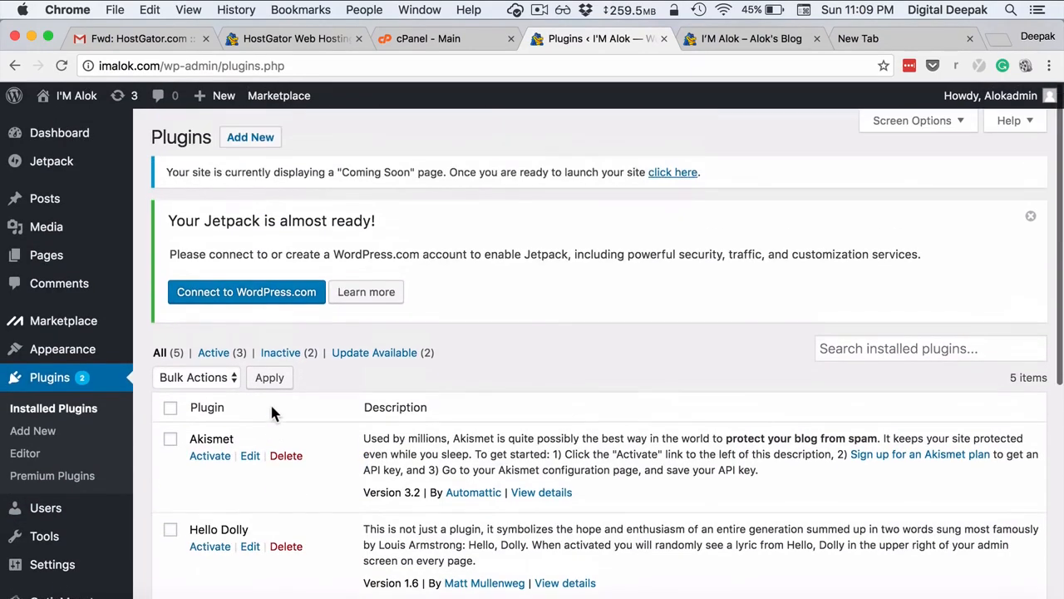
left_click(253, 140)
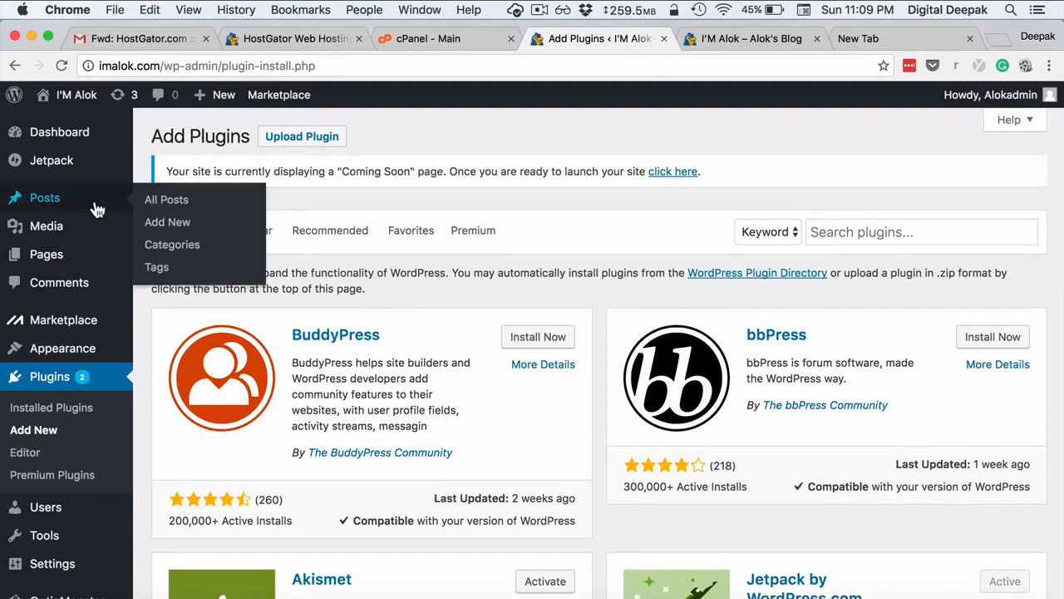
- Return to the WordPress dashboard and revisit the HostGator Getting Started page and the site's front page
left_click(74, 140)
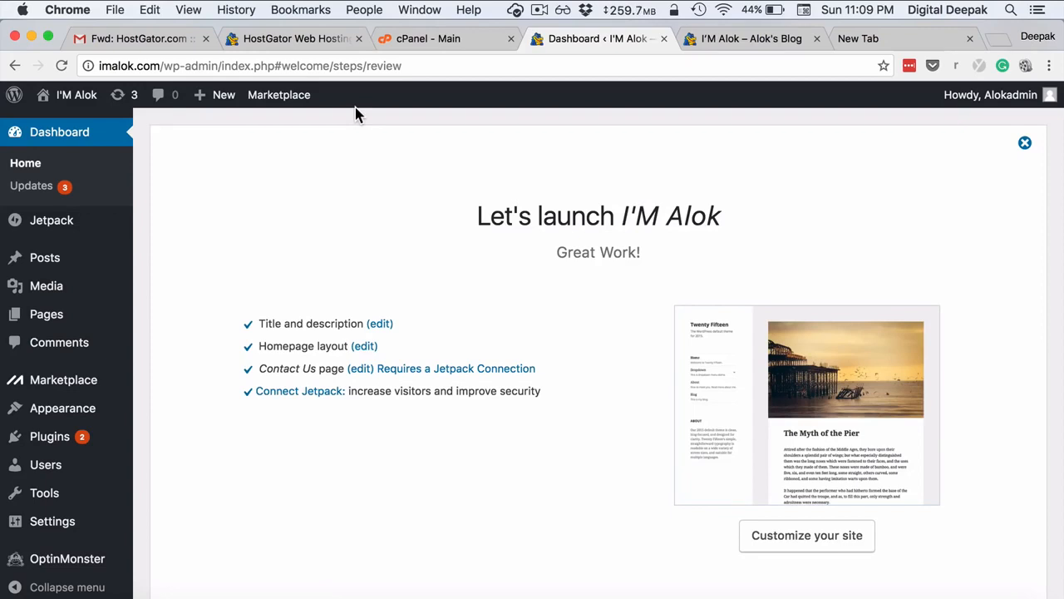
left_click(308, 40)
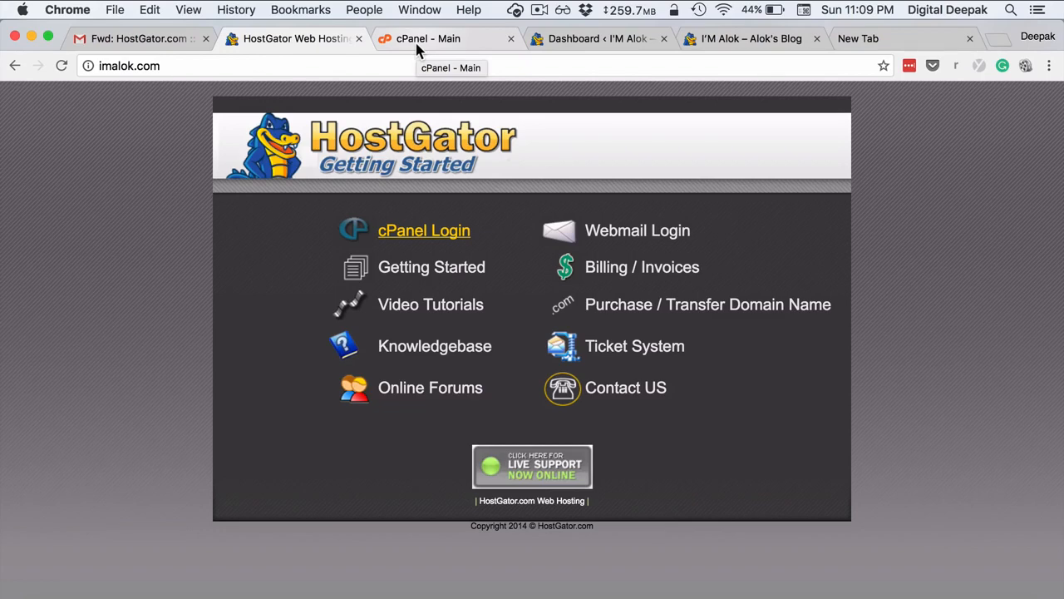
left_click(563, 39)
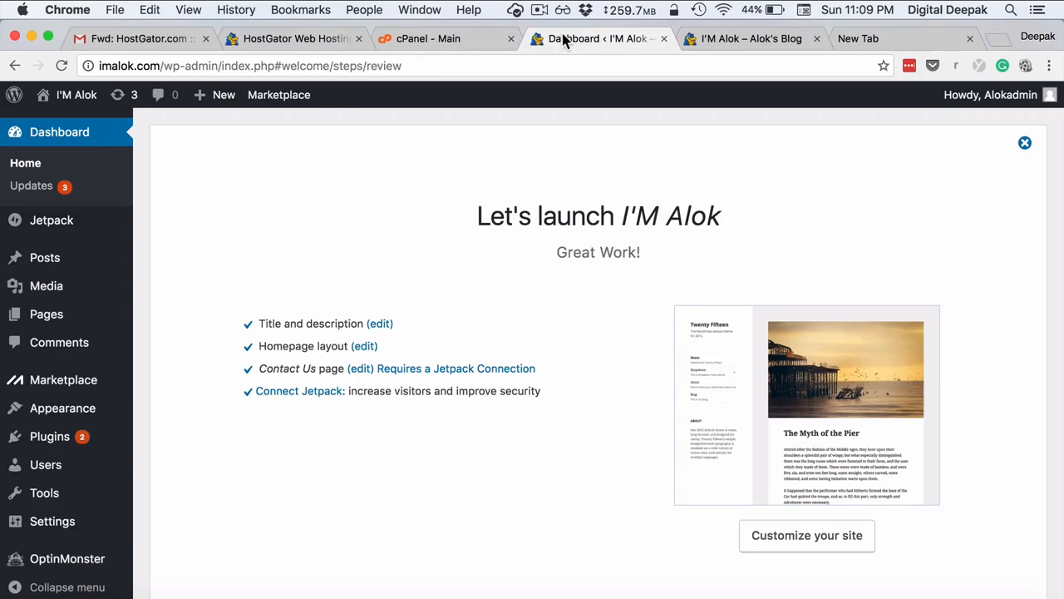
left_click(705, 39)
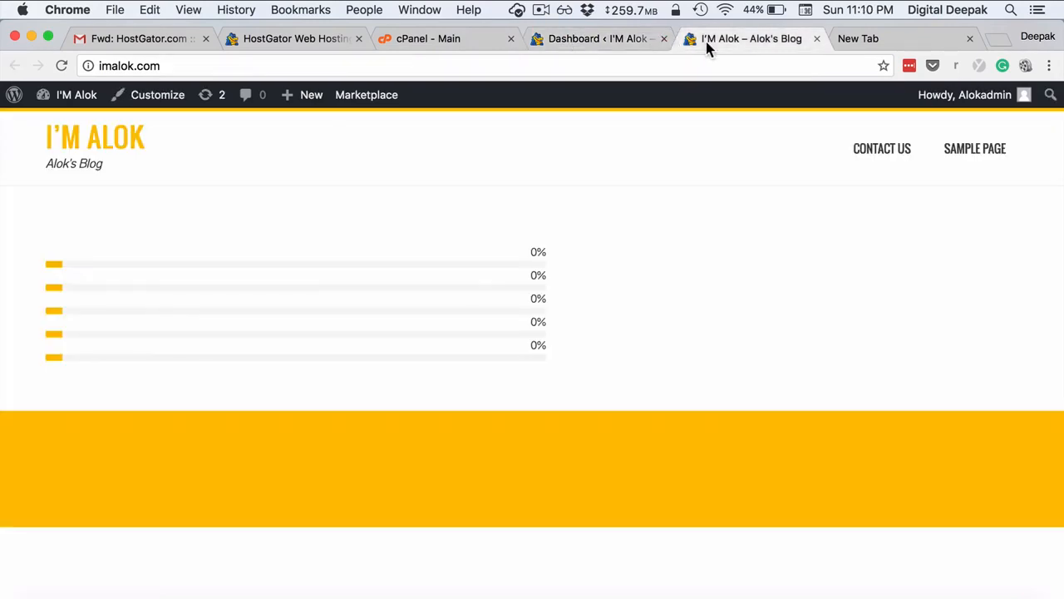
left_click(629, 42)
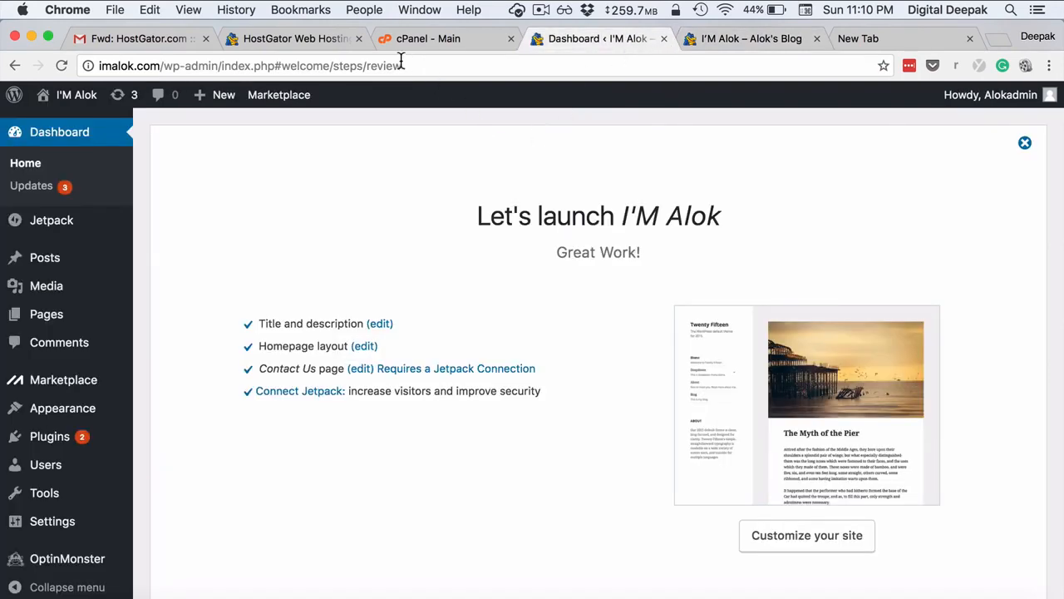
- Switch to cPanel, go to its Websites overview and close the WordPress Cloud promotion
left_click(430, 39)
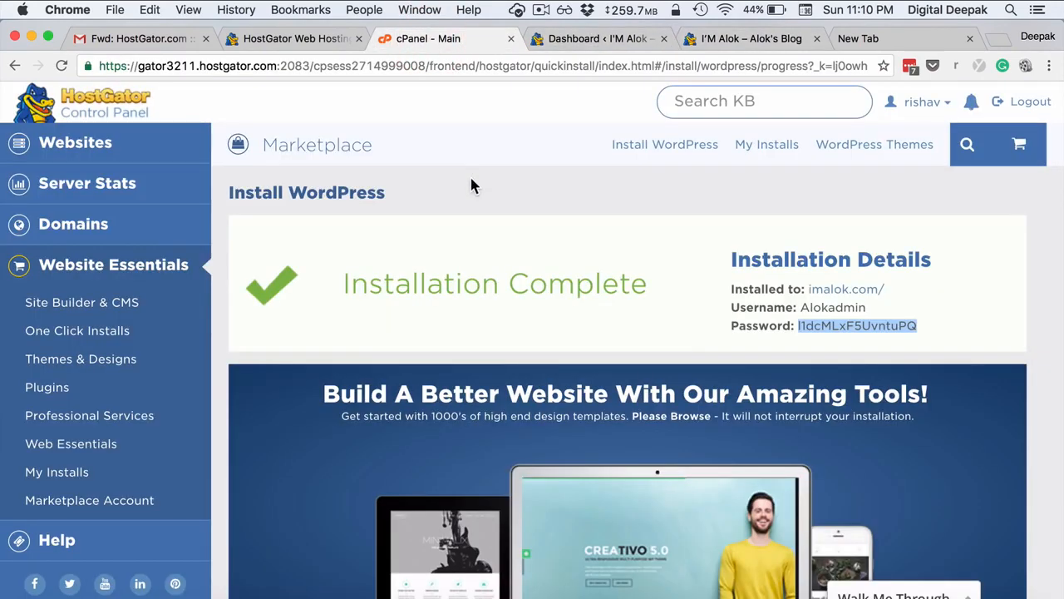
scroll(189, 276, "down", 10)
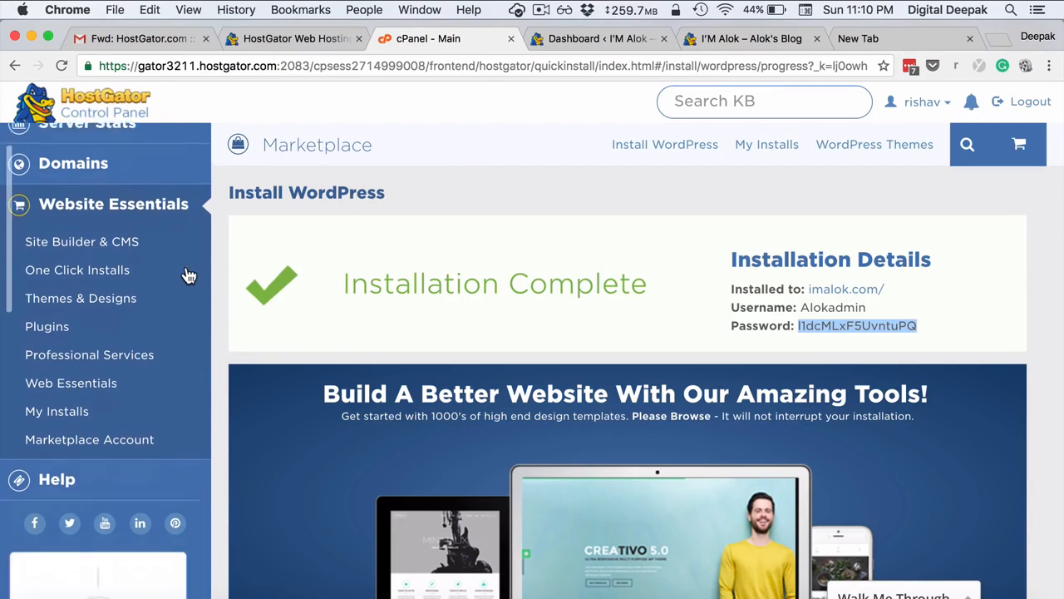
scroll(188, 275, "up", 10)
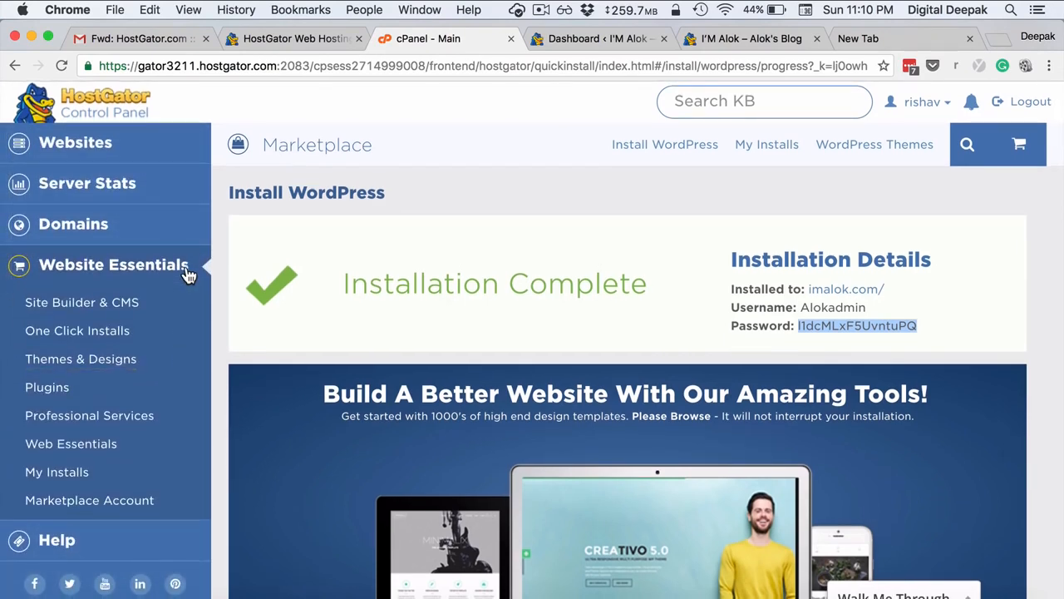
left_click(148, 149)
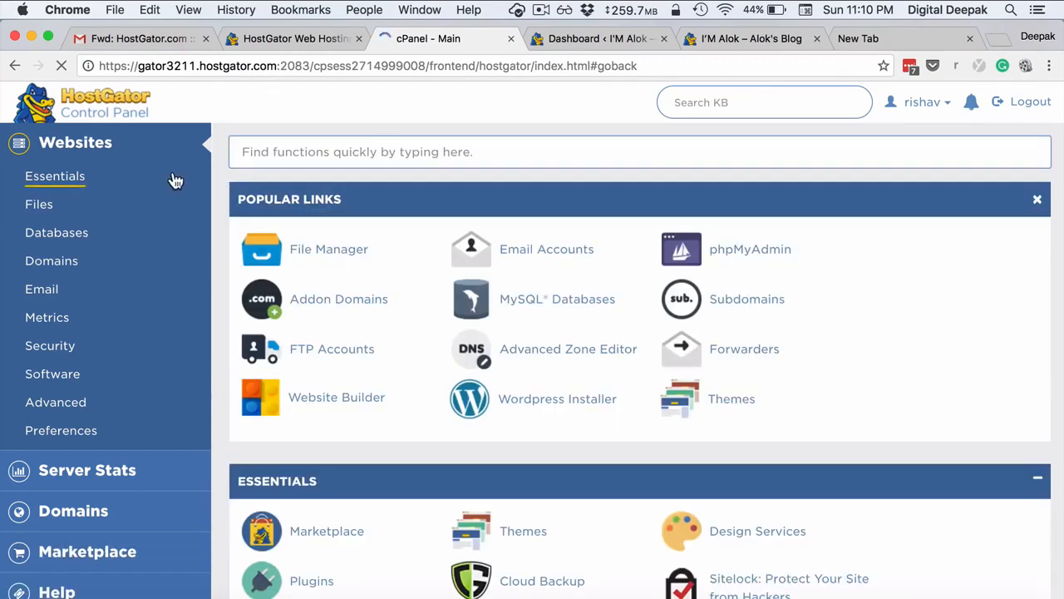
left_click_drag(309, 238, 359, 227)
scroll(359, 227, "down", 1)
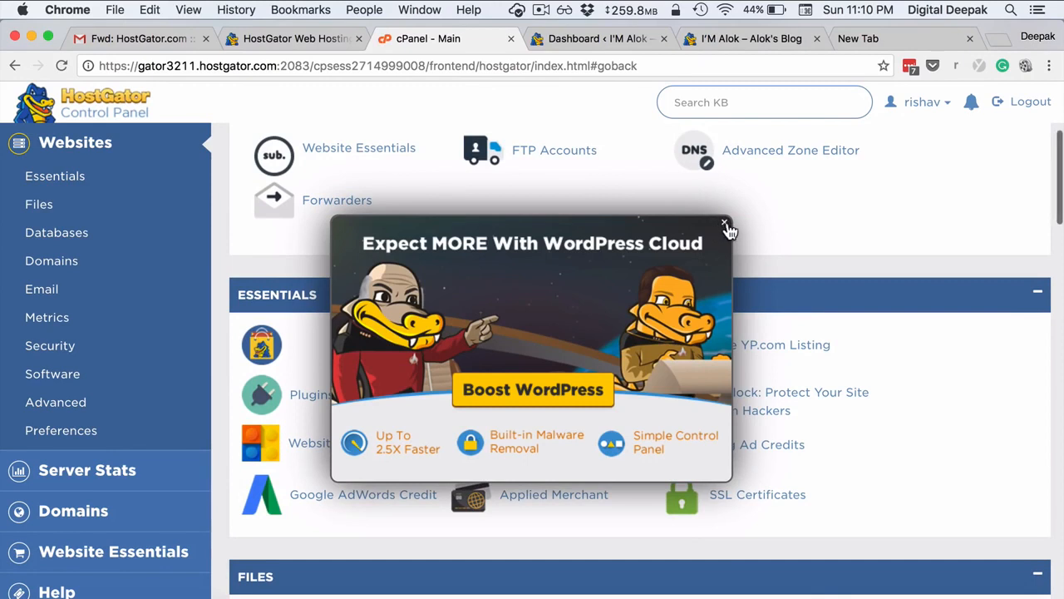
left_click(724, 222)
- Examine the Files, Databases and Domains sections of the cPanel overview
scroll(727, 224, "down", 5)
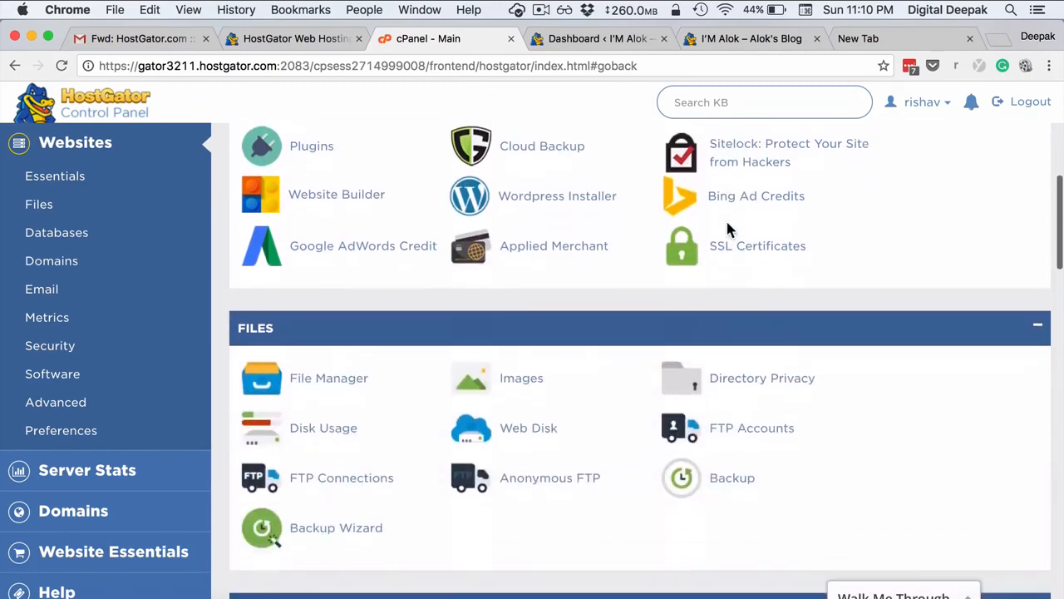
scroll(727, 228, "down", 6)
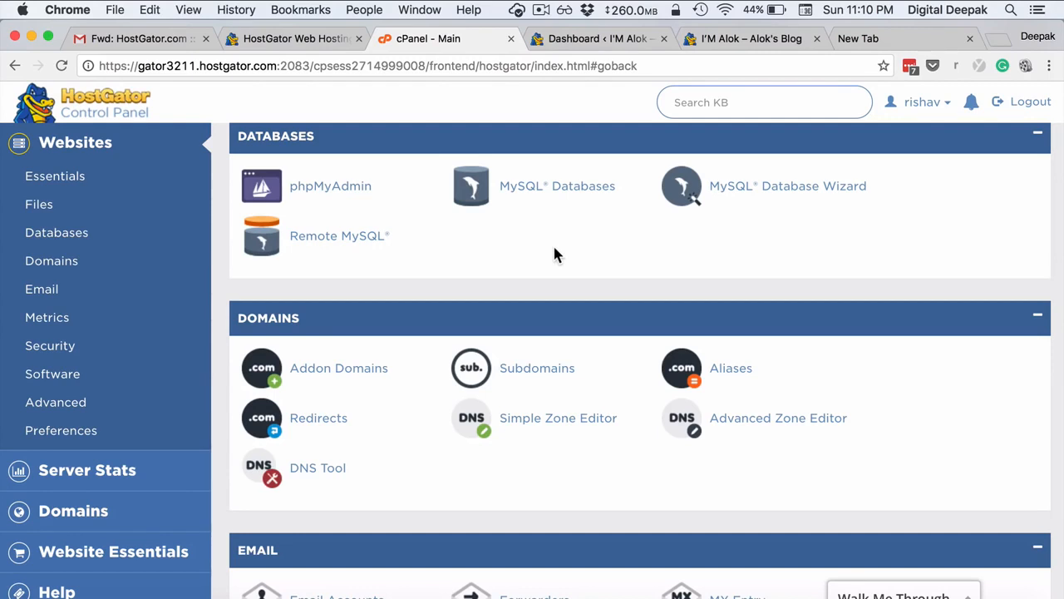
scroll(553, 250, "up", 2)
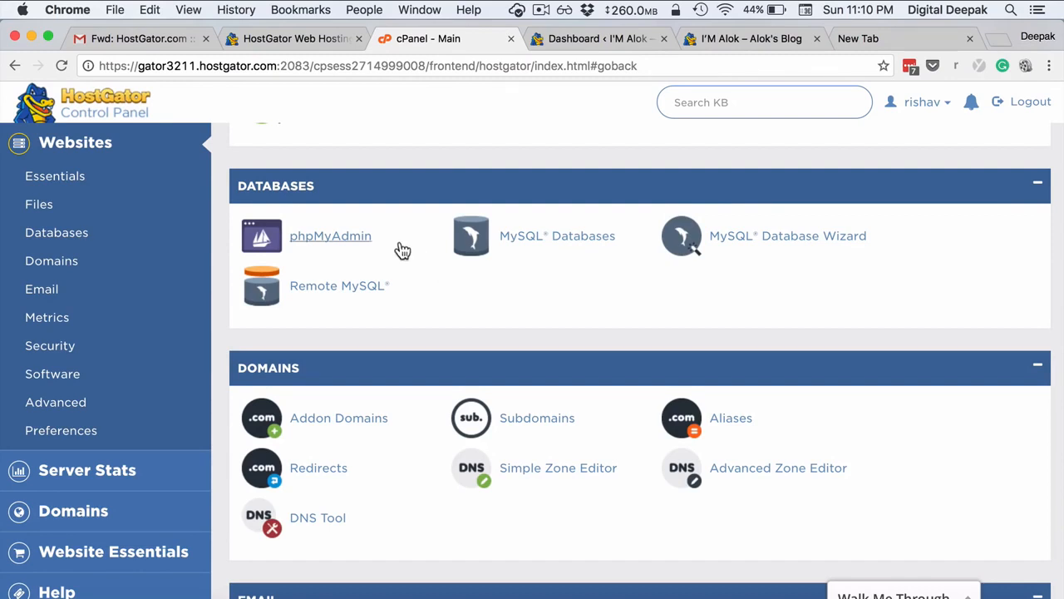
- Examine the Email, Metrics, Security, Software, Advanced and Preferences sections of the cPanel overview and return to its popular links
scroll(490, 306, "down", 5)
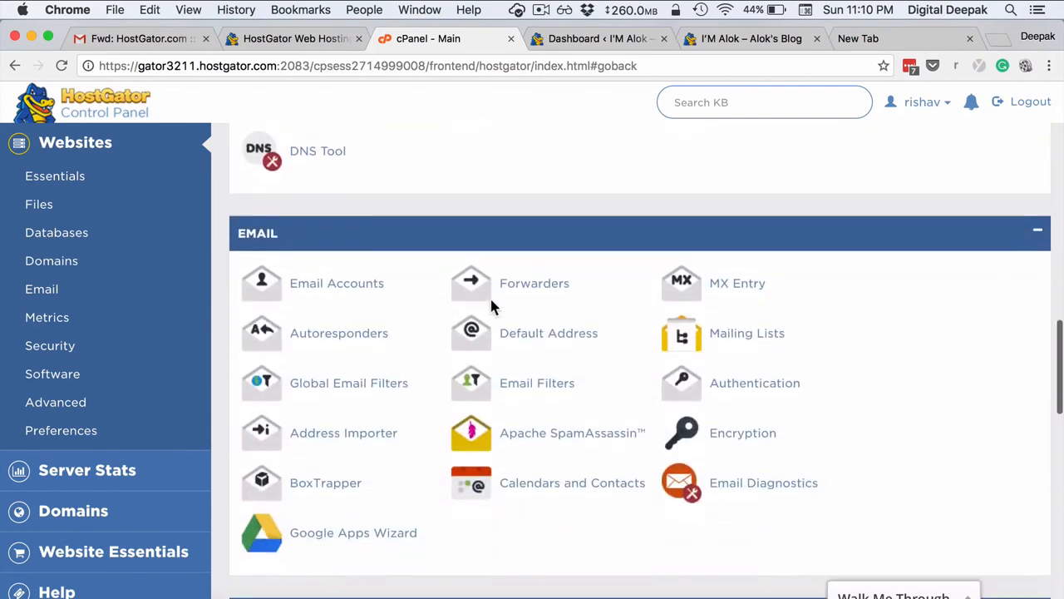
scroll(491, 306, "down", 2)
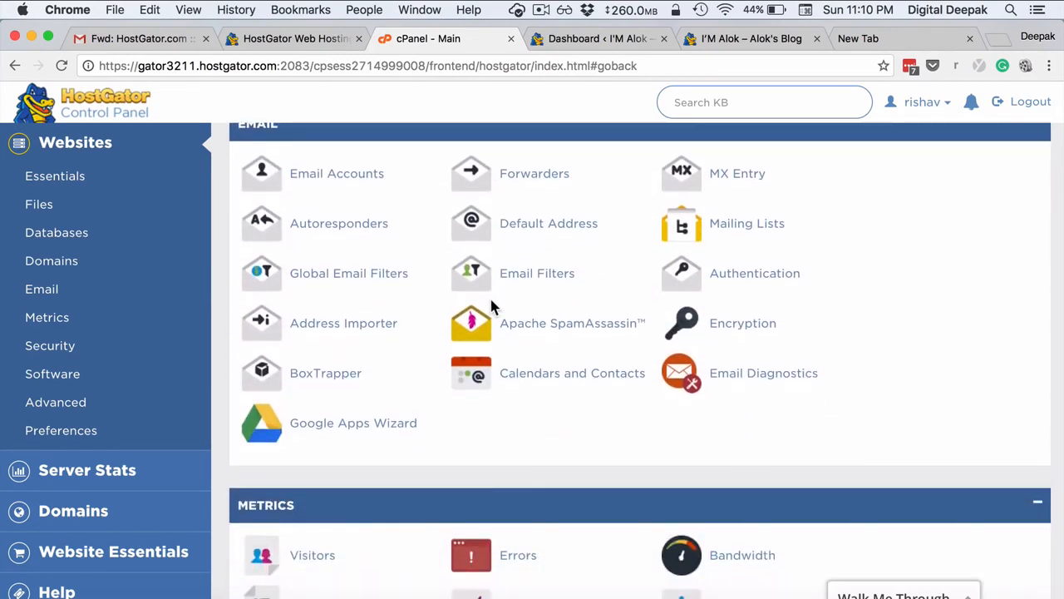
scroll(491, 306, "down", 10)
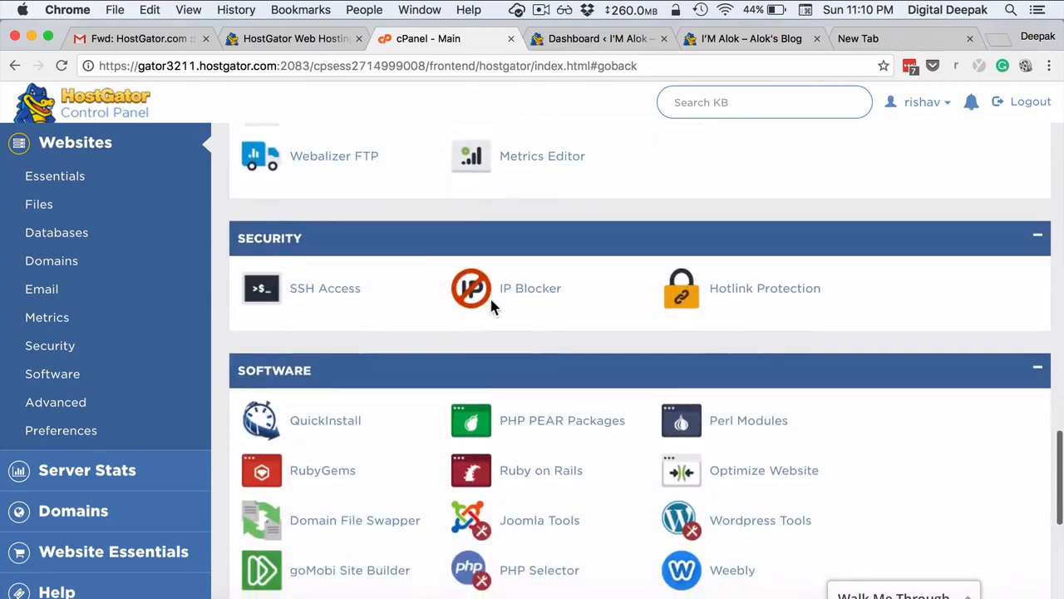
scroll(490, 306, "down", 6)
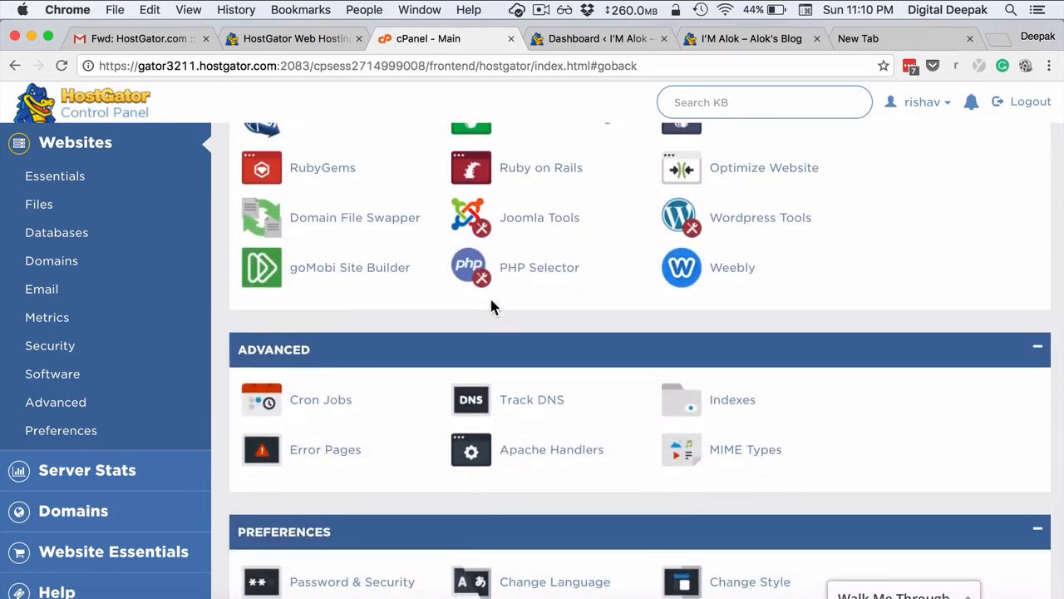
scroll(490, 305, "down", 4)
scroll(491, 303, "up", 20)
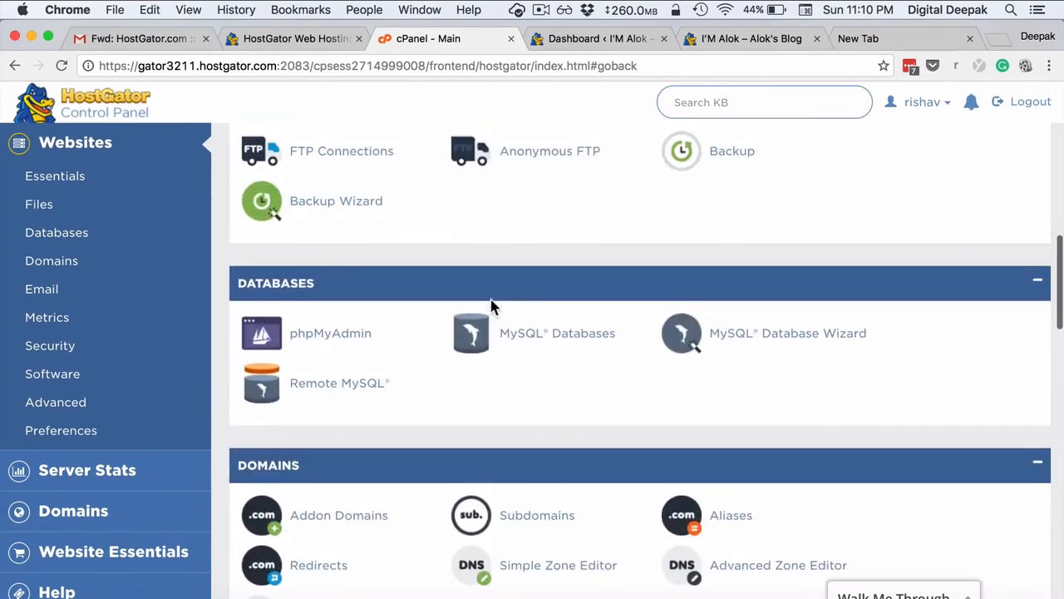
scroll(491, 303, "up", 5)
scroll(493, 308, "up", 5)
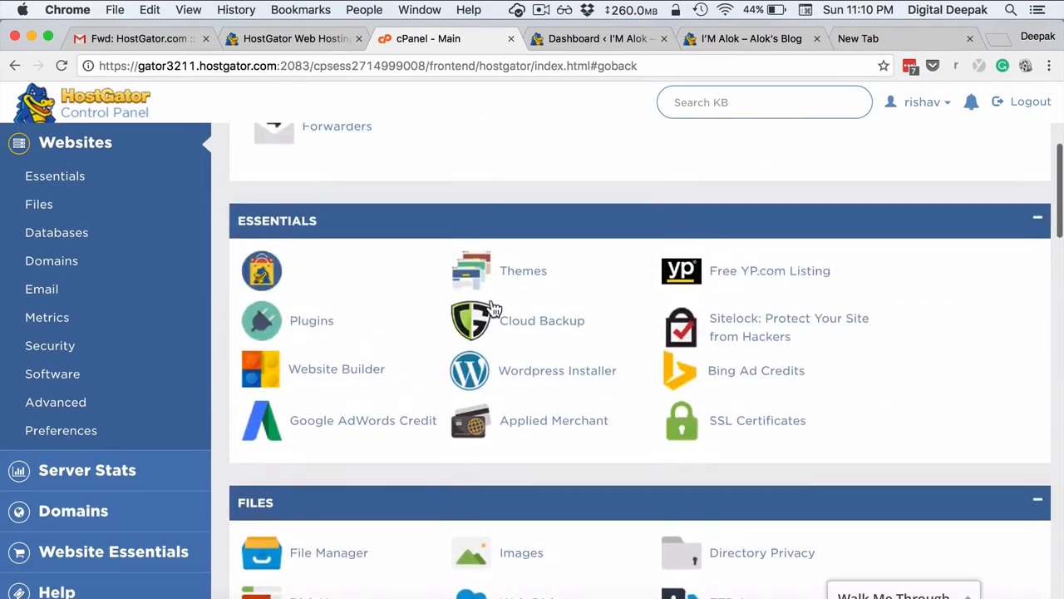
scroll(493, 307, "up", 7)
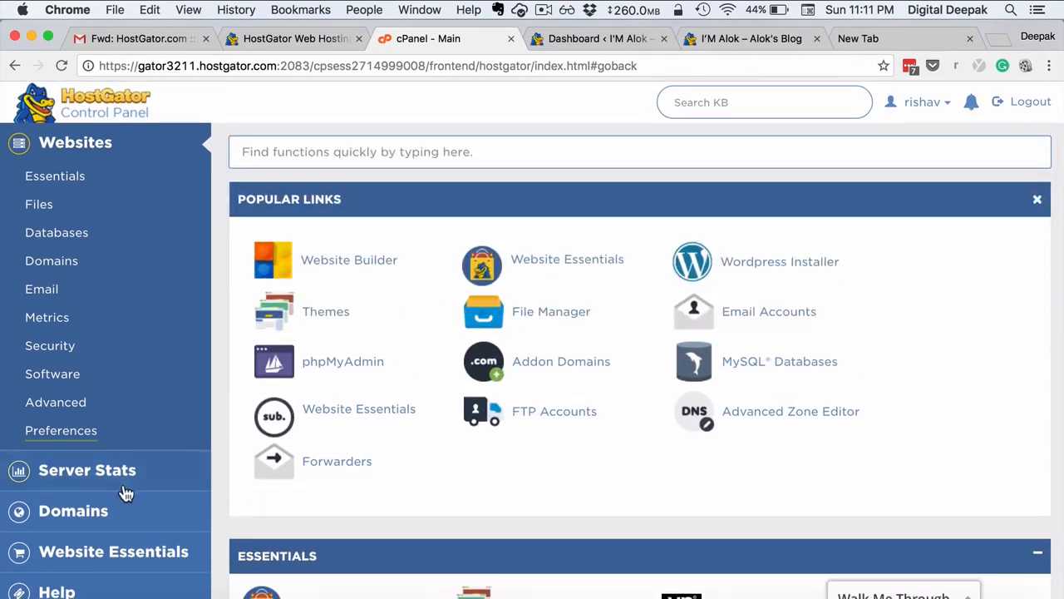
- Open the Server Stats page to view the traffic, backup and DNS information for imalok.com
left_click(97, 469)
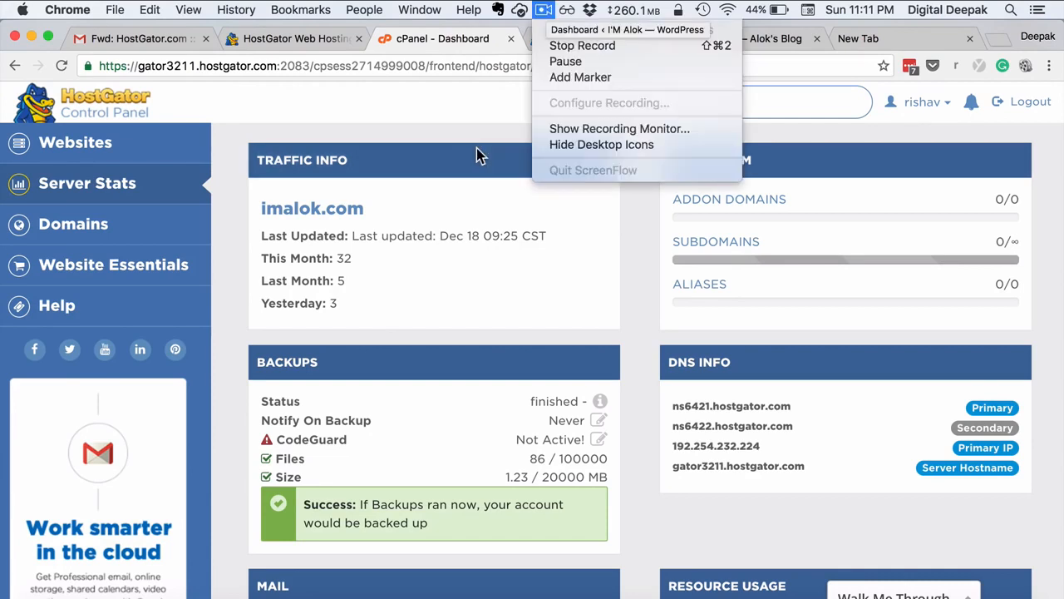
left_click(477, 149)
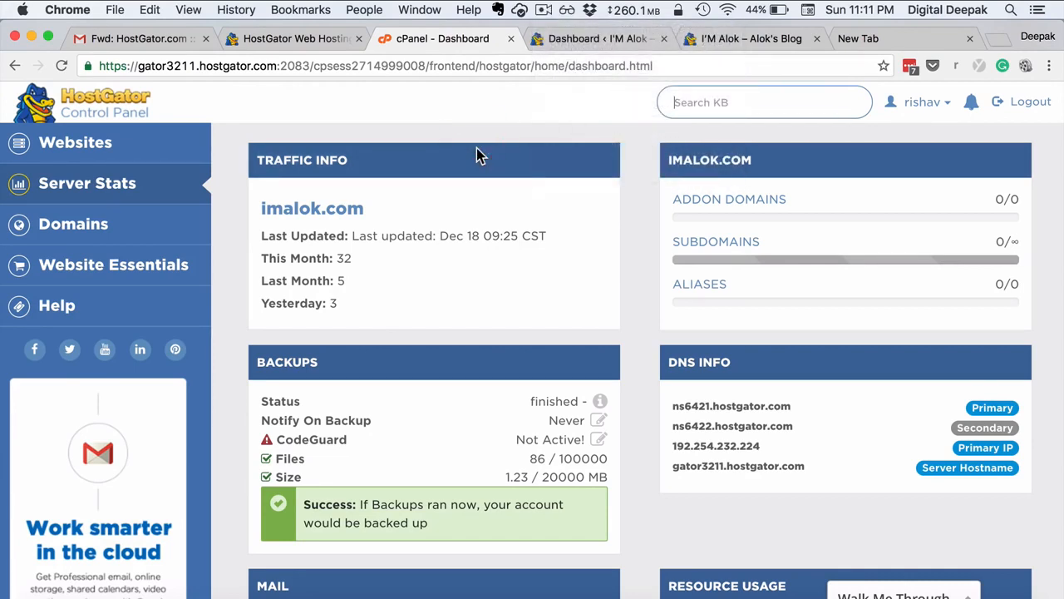